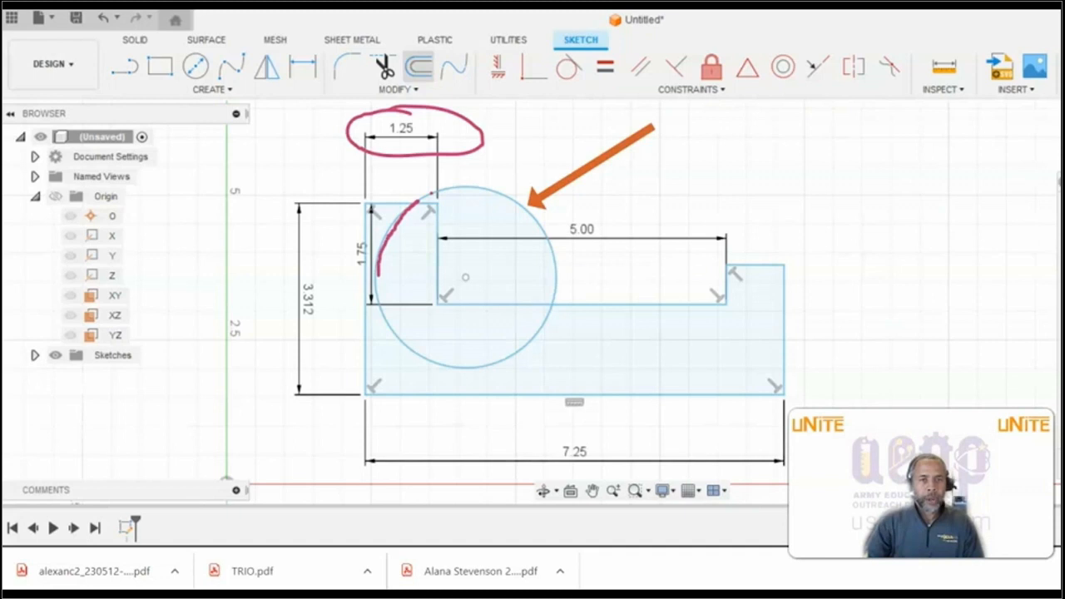
- Delete the 1.25 in width dimension above the left upright of the sketch profile
{"action": "key", "text": "Escape"}
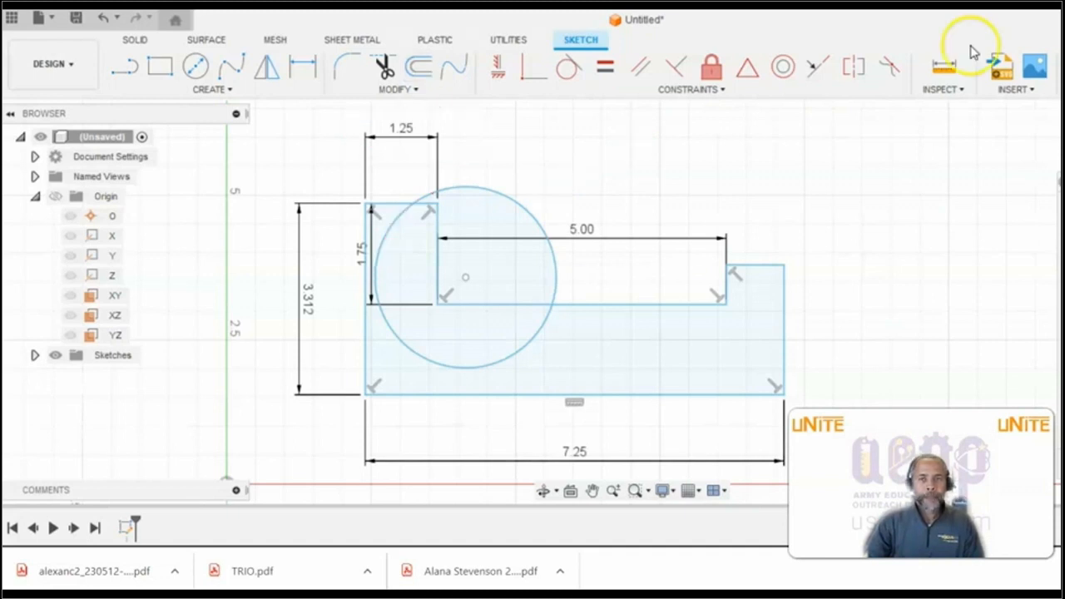
{"action": "left_click", "coordinate": [431, 117]}
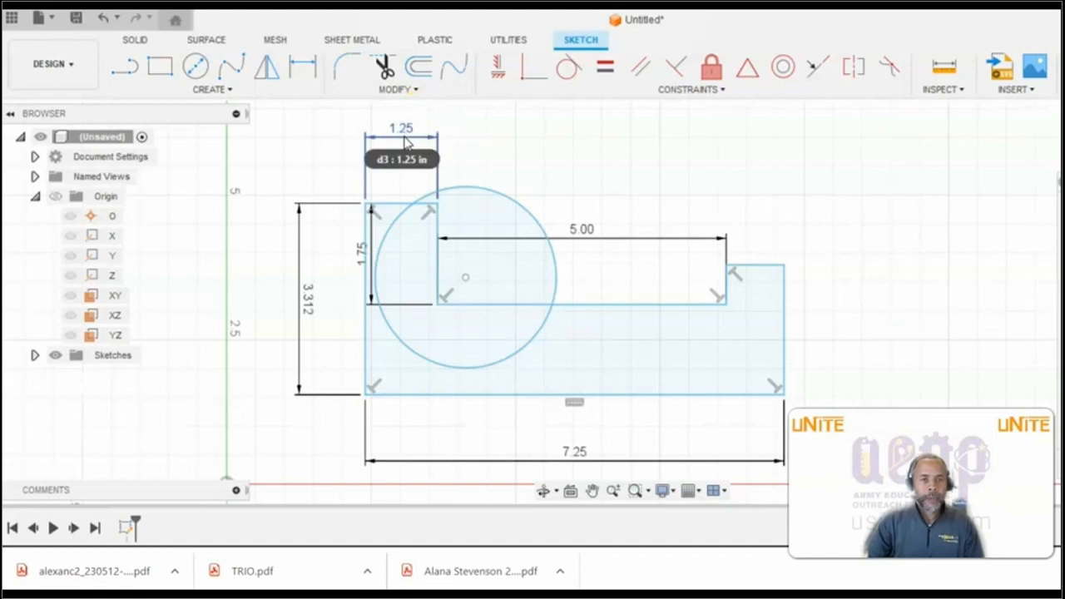
{"action": "left_click", "coordinate": [405, 141]}
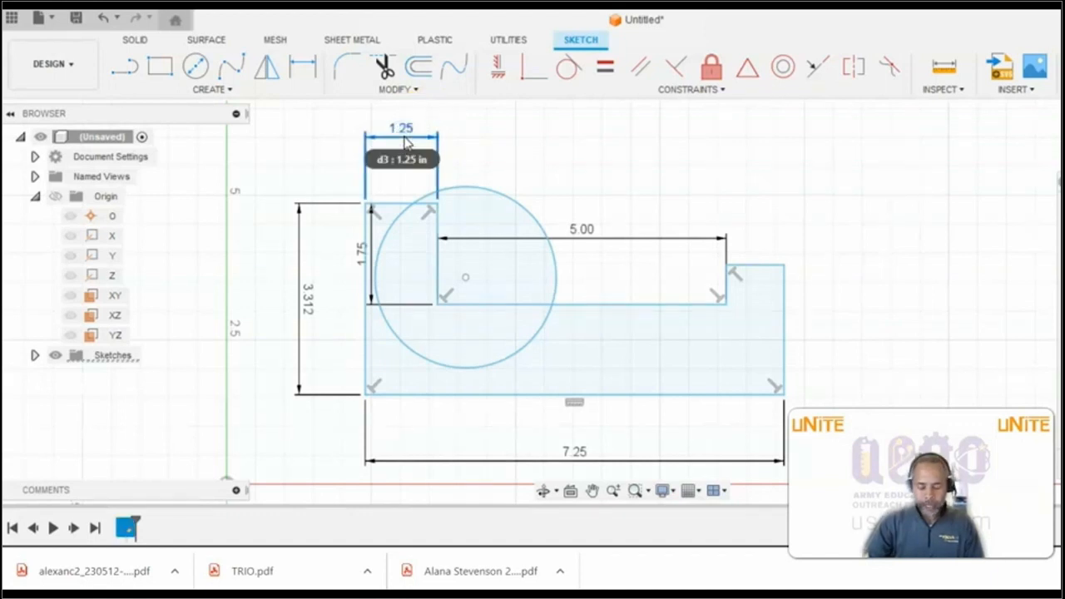
{"action": "key", "text": "Delete"}
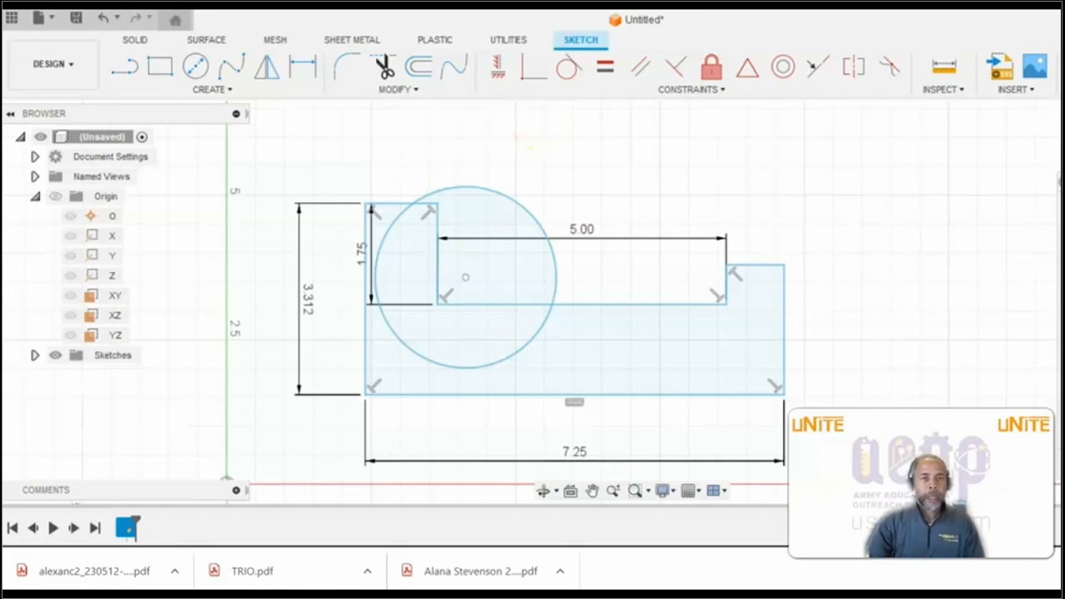
{"action": "left_click", "coordinate": [375, 3]}
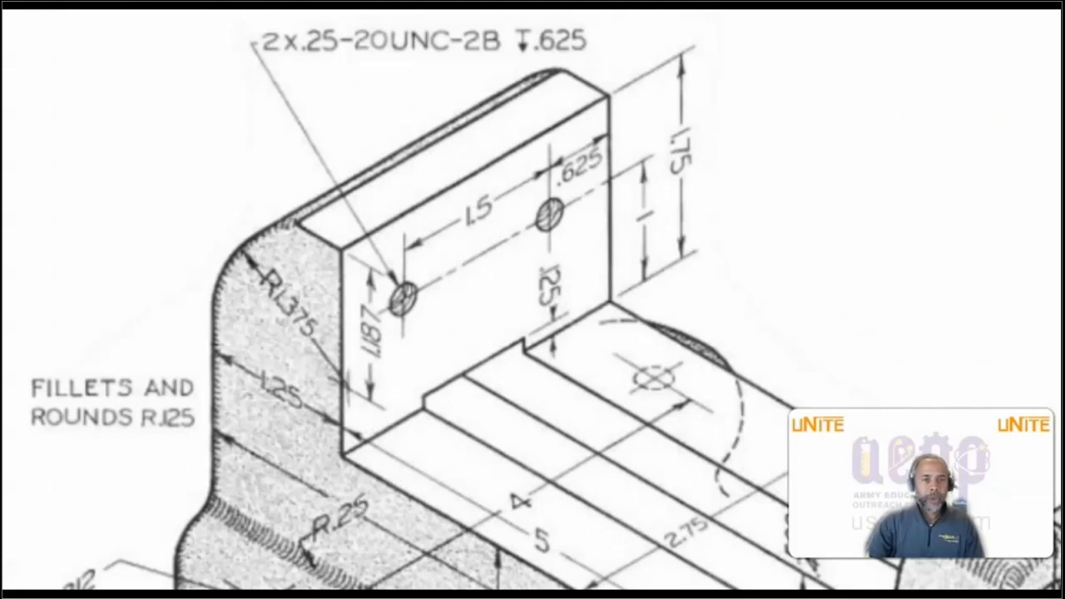
{"action": "left_click_drag", "start_coordinate": [246, 234], "coordinate": [213, 276]}
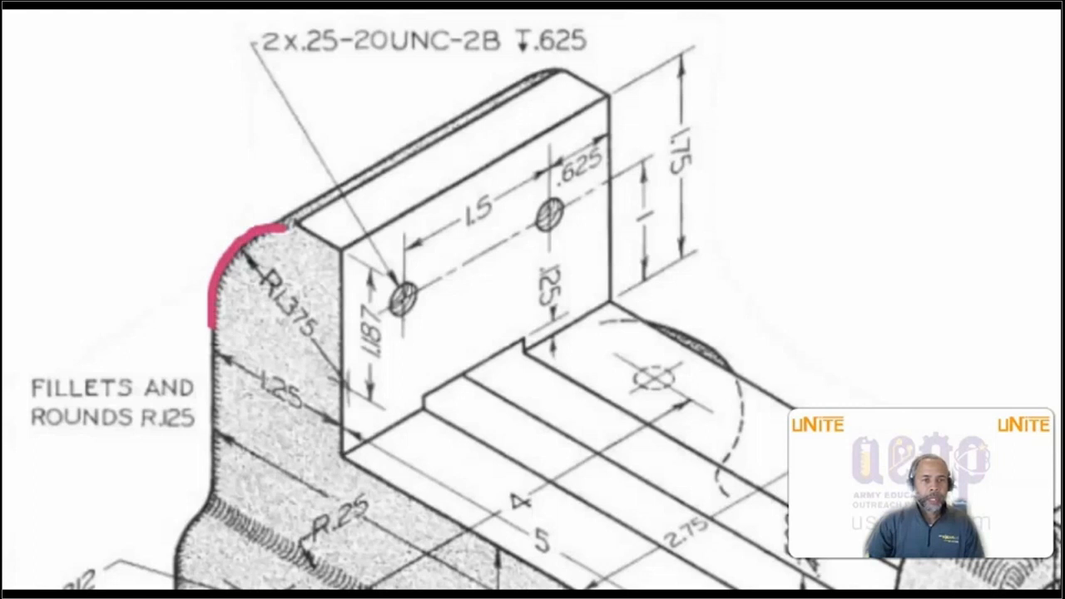
{"action": "mouse_move", "coordinate": [401, 291]}
{"action": "left_mouse_down"}
{"action": "mouse_move", "coordinate": [350, 281]}
{"action": "mouse_move", "coordinate": [337, 347]}
{"action": "left_mouse_up"}
{"action": "left_click_drag", "start_coordinate": [375, 385], "coordinate": [418, 317]}
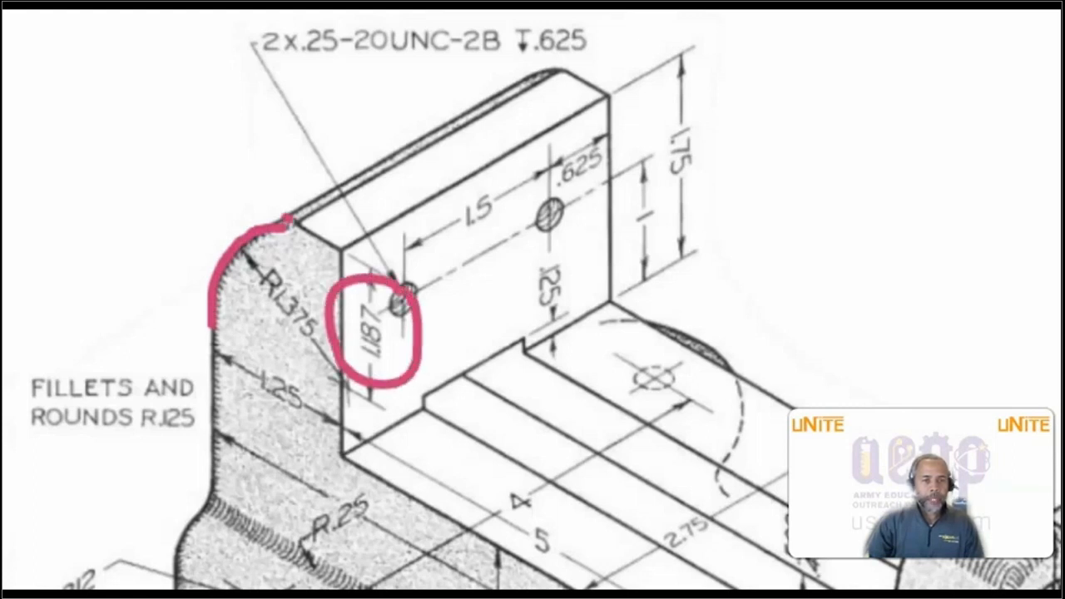
{"action": "left_click_drag", "start_coordinate": [286, 218], "coordinate": [346, 261]}
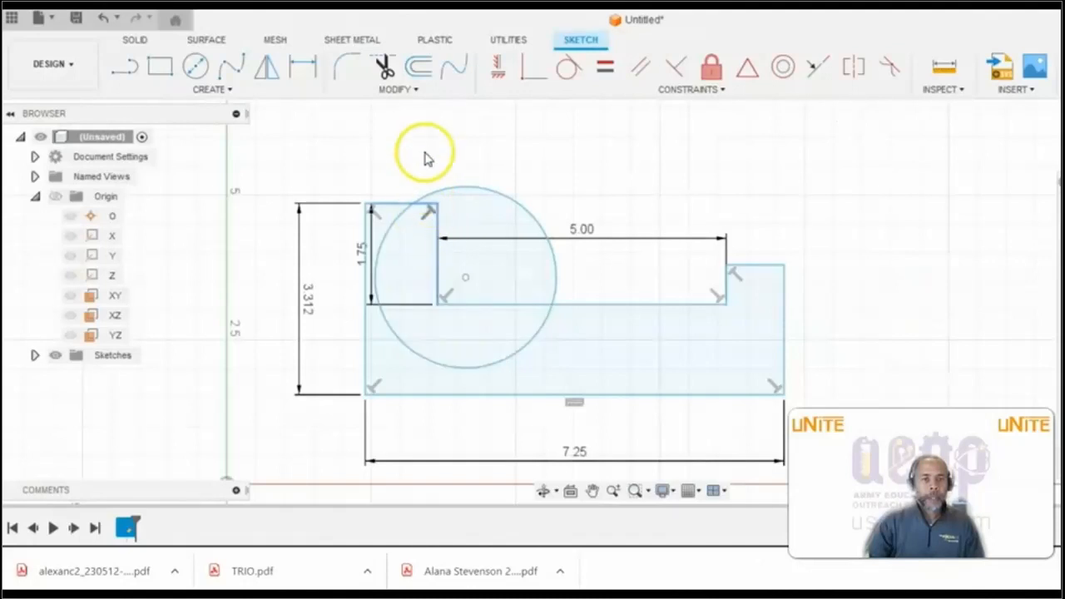
- Dimension the vertical distance from the left upright's top edge to the circle's center as 1.187 in
{"action": "left_click", "coordinate": [210, 88]}
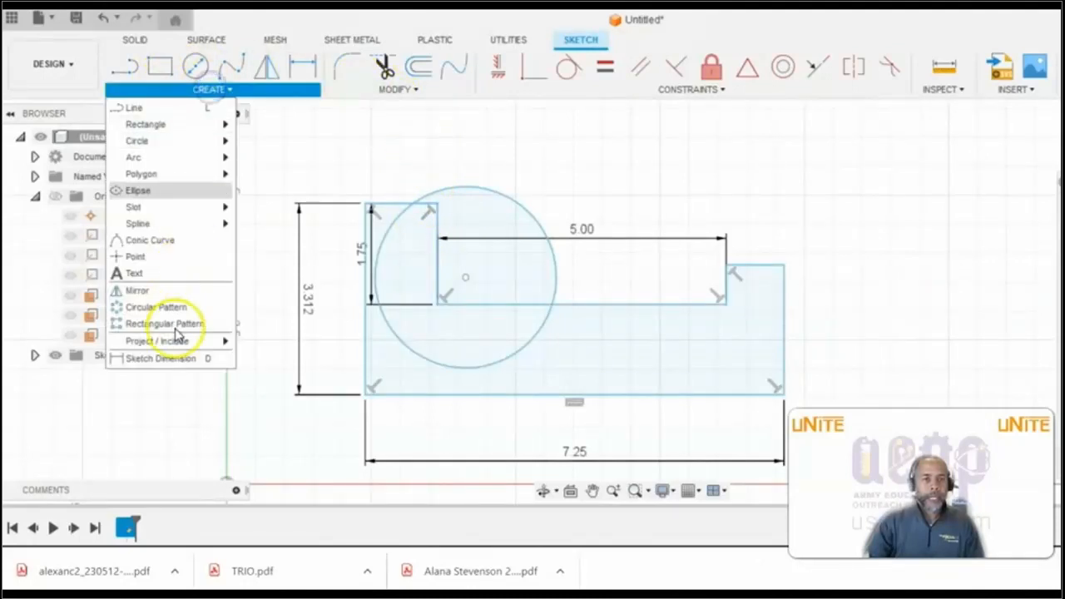
{"action": "left_click", "coordinate": [165, 360]}
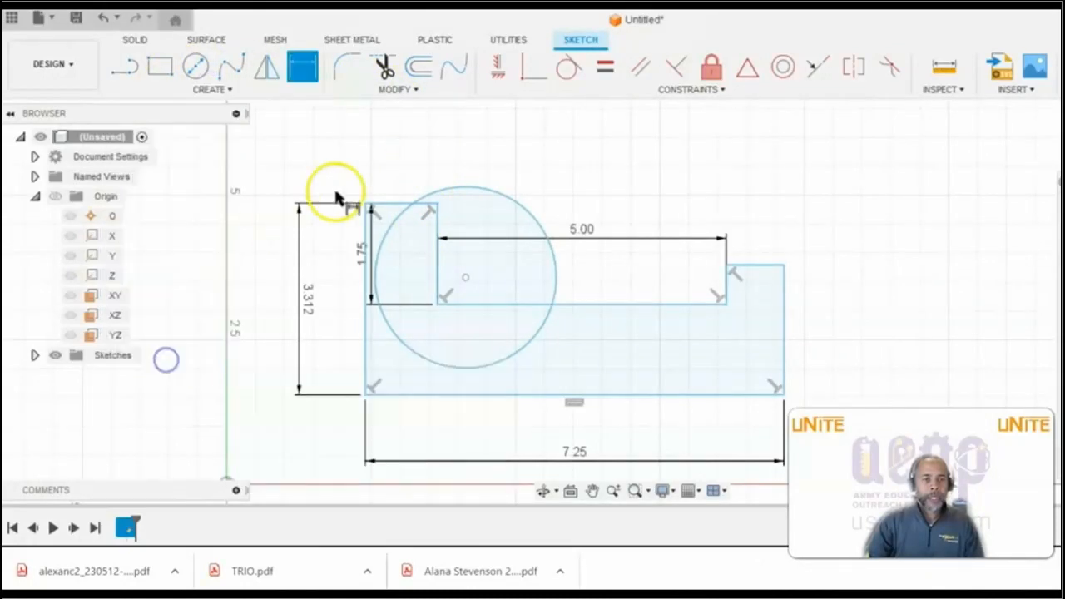
{"action": "left_click", "coordinate": [389, 207]}
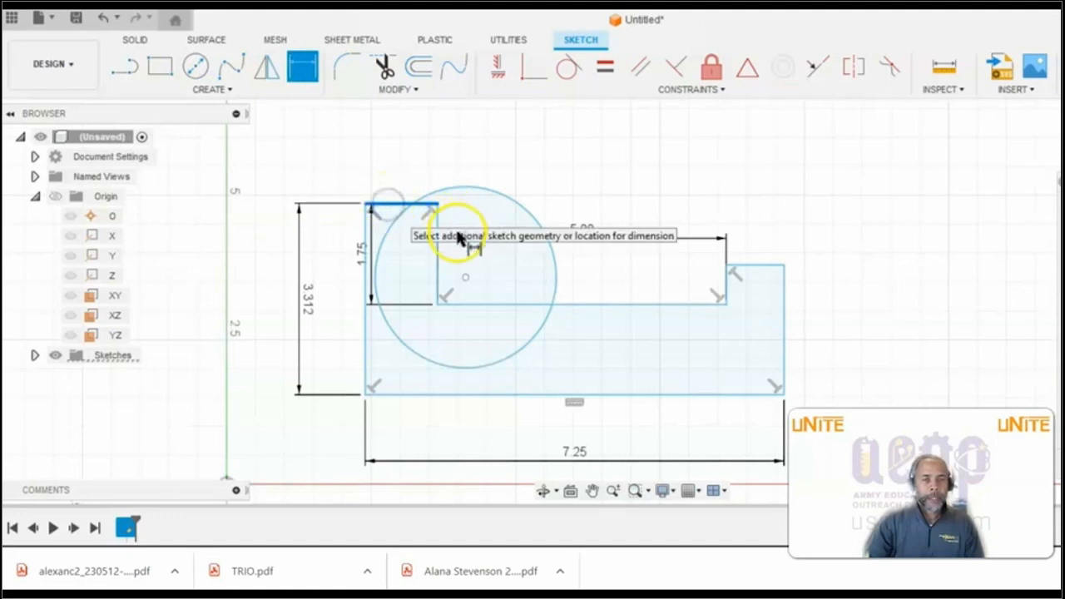
{"action": "left_click", "coordinate": [468, 281]}
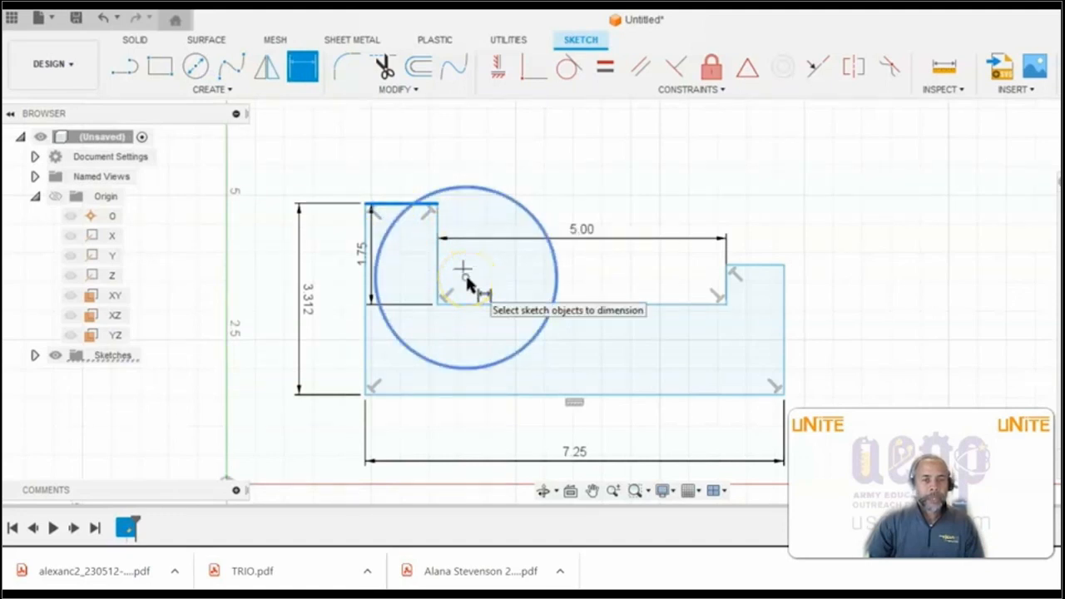
{"action": "left_click", "coordinate": [590, 242]}
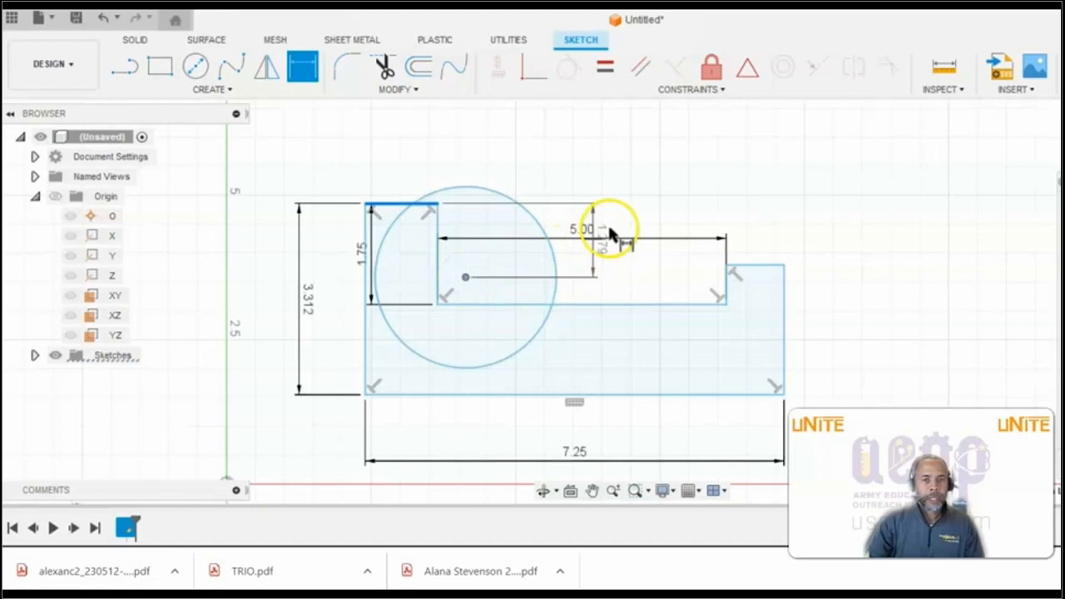
{"action": "left_click", "coordinate": [611, 233]}
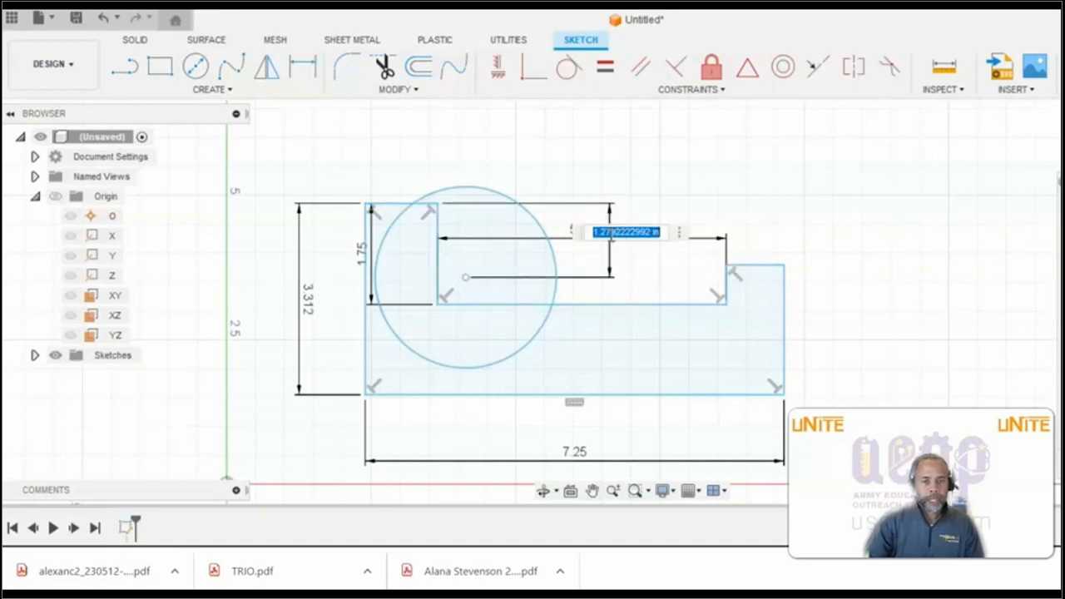
{"action": "type", "text": "1.187"}
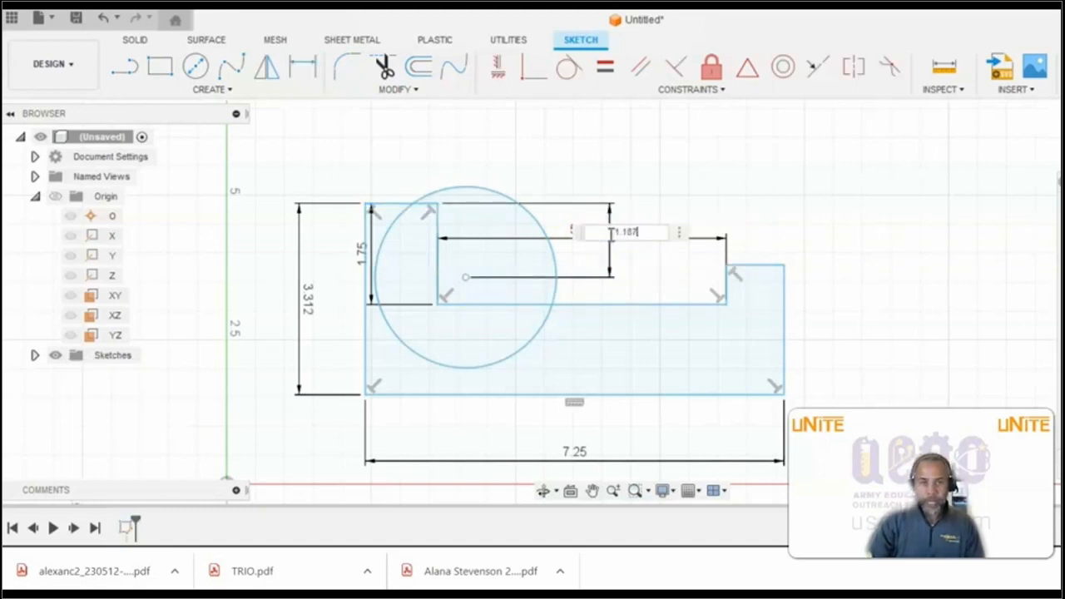
{"action": "key", "text": "Return"}
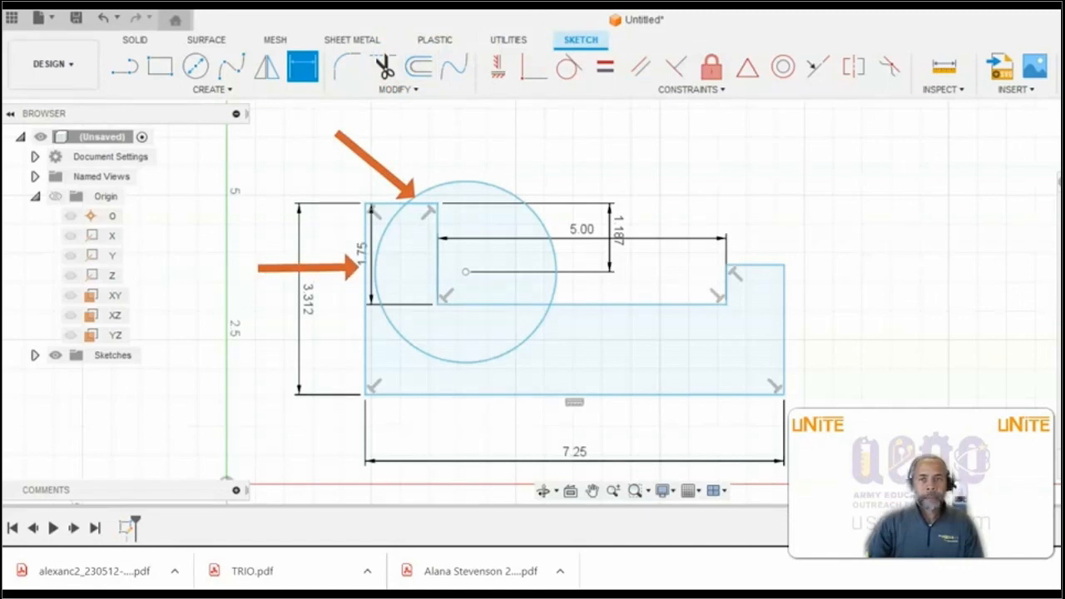
- Apply a Tangent constraint between the circle and the profile's left vertical edge
{"action": "left_click", "coordinate": [722, 92]}
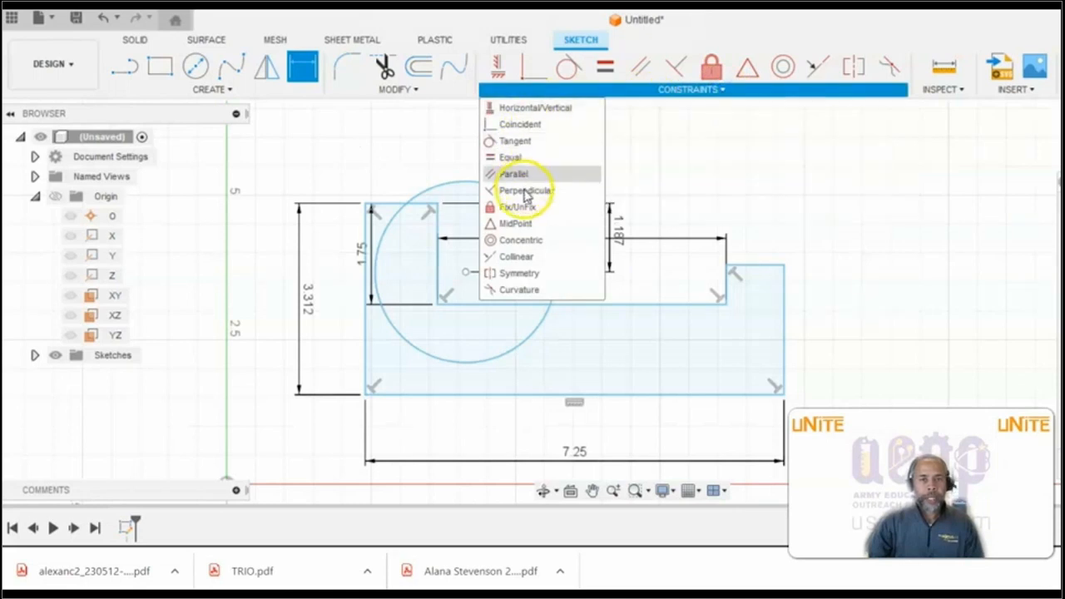
{"action": "left_click", "coordinate": [516, 141]}
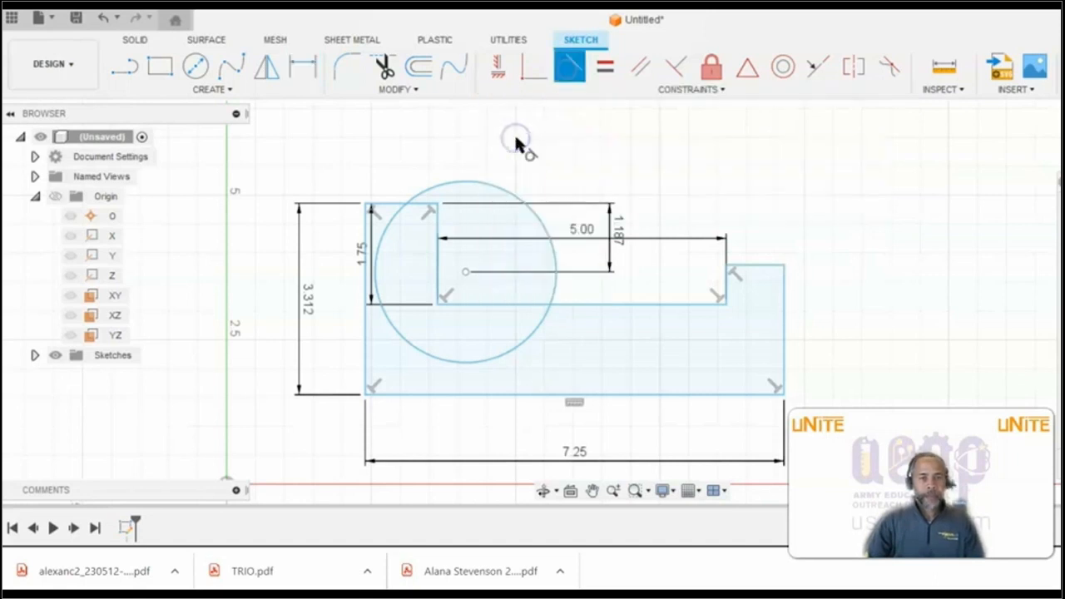
{"action": "left_click", "coordinate": [386, 328]}
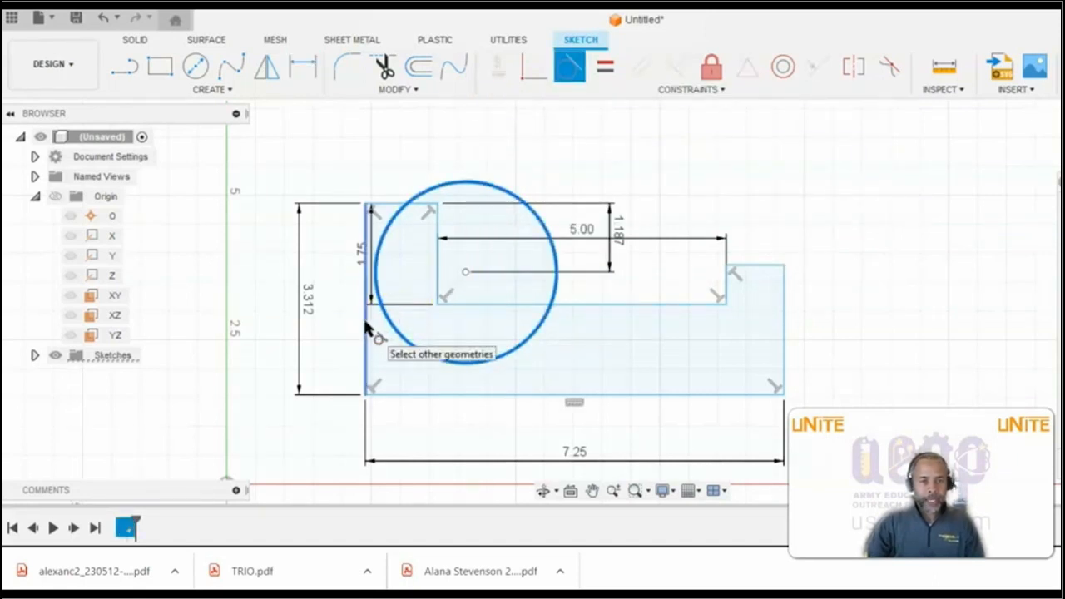
{"action": "left_click", "coordinate": [364, 321]}
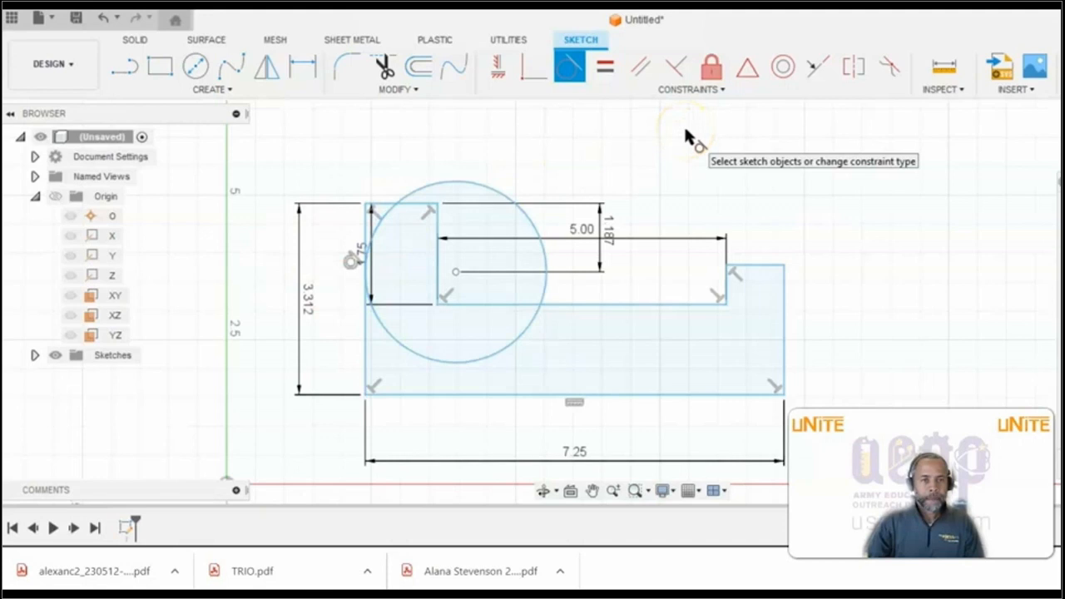
{"action": "left_click", "coordinate": [604, 67]}
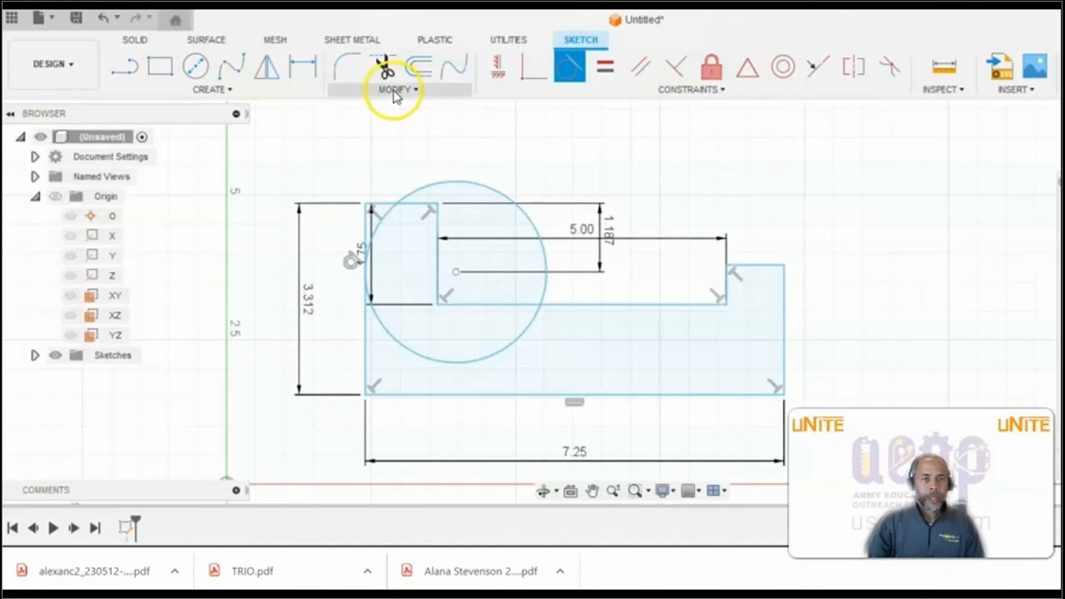
- Trim the circle's outer and lower sections, keeping only the arc across the left upright's upper outer corner
{"action": "left_click", "coordinate": [400, 90]}
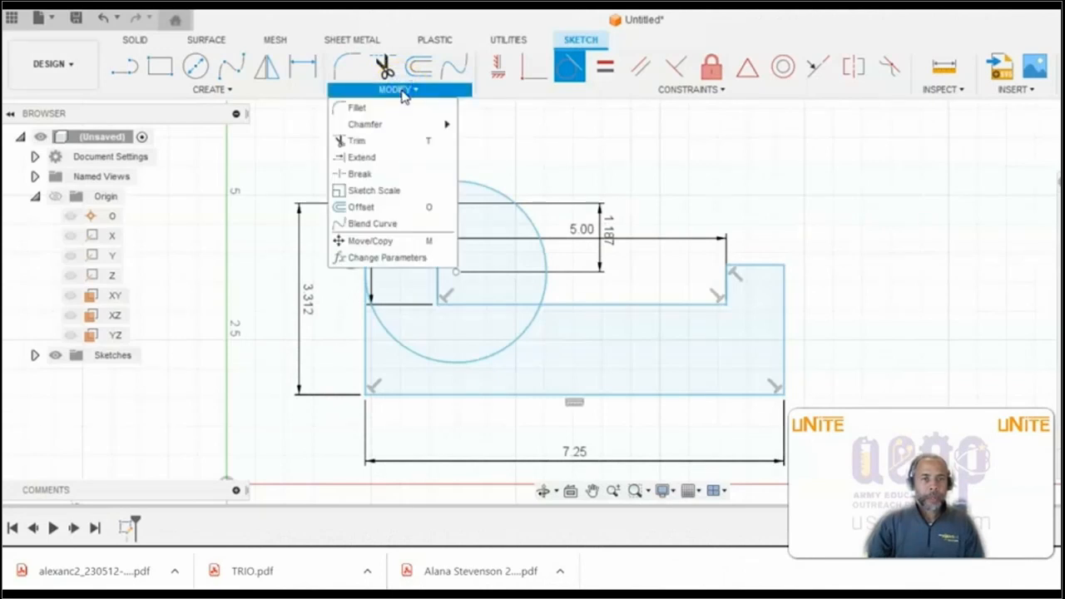
{"action": "left_click", "coordinate": [369, 141]}
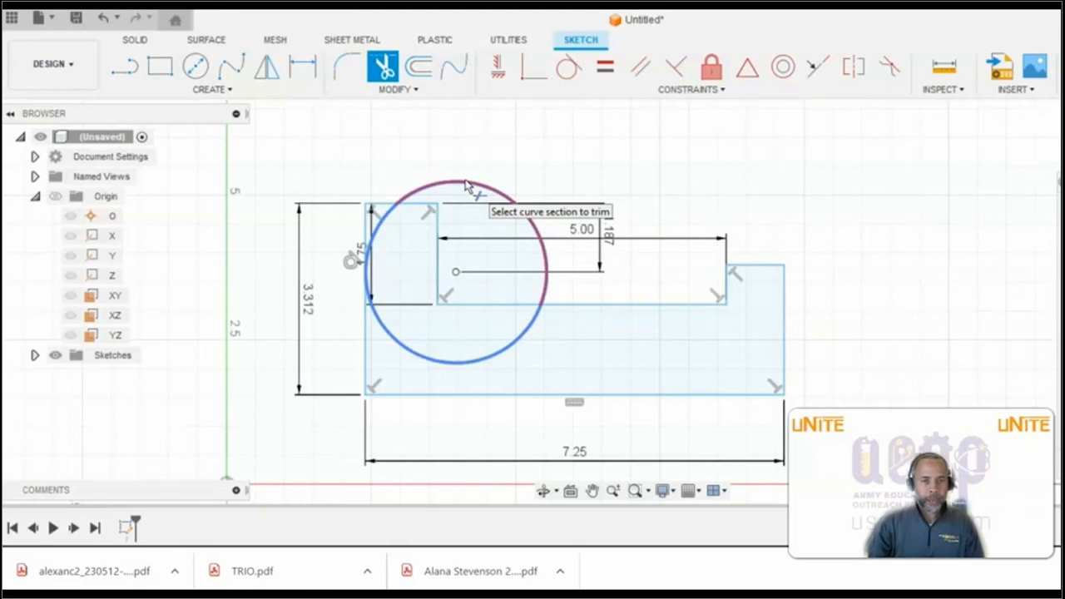
{"action": "left_click", "coordinate": [464, 177]}
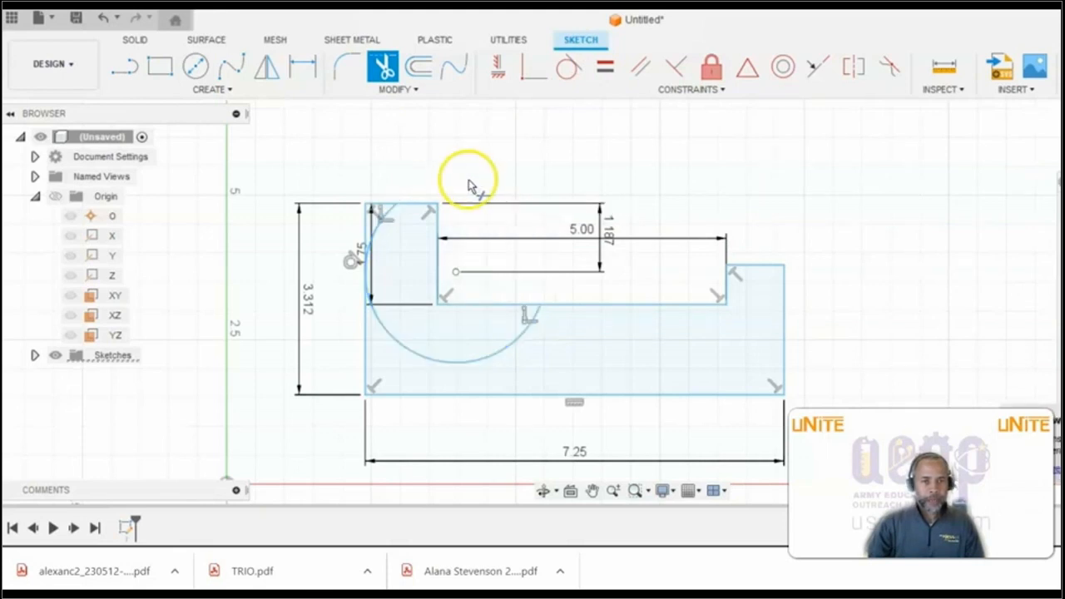
{"action": "left_click", "coordinate": [500, 353]}
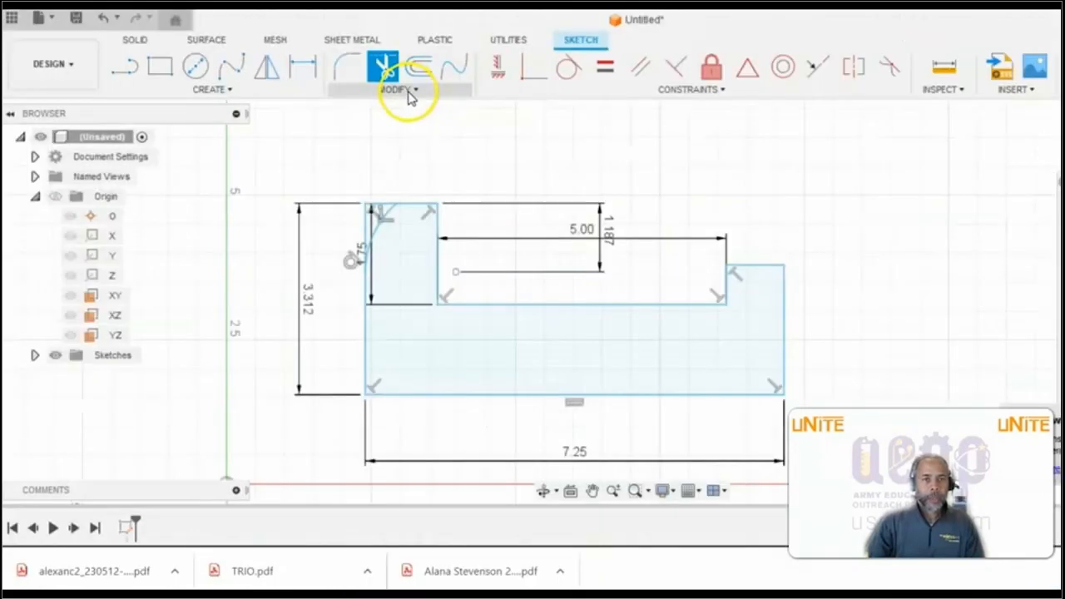
- Trim the vertical and horizontal line segments outside the arc at the left upright's upper outer corner
{"action": "left_click", "coordinate": [406, 91]}
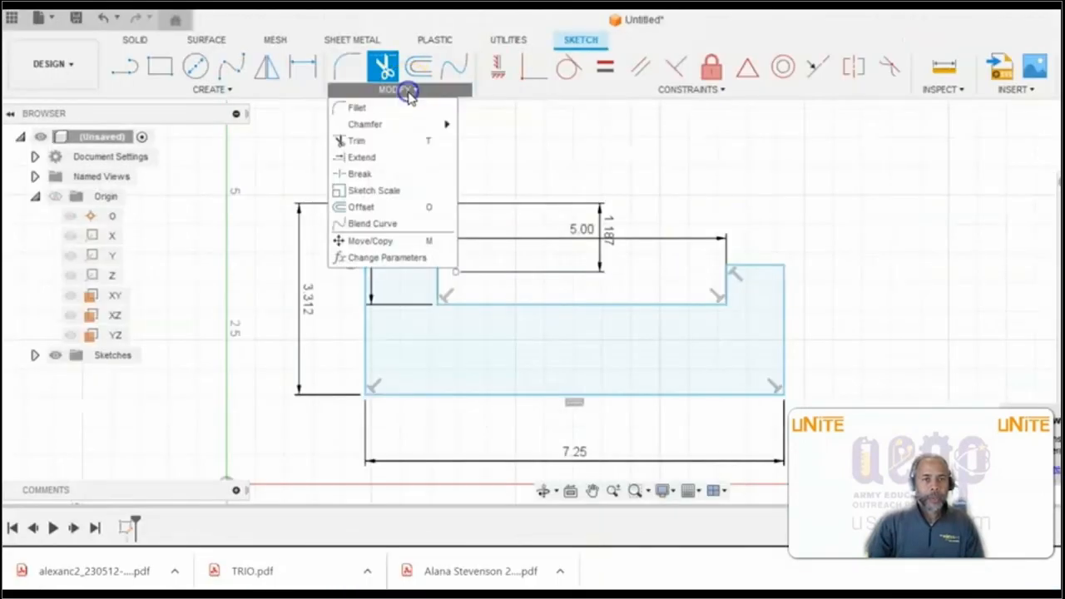
{"action": "left_click", "coordinate": [356, 140]}
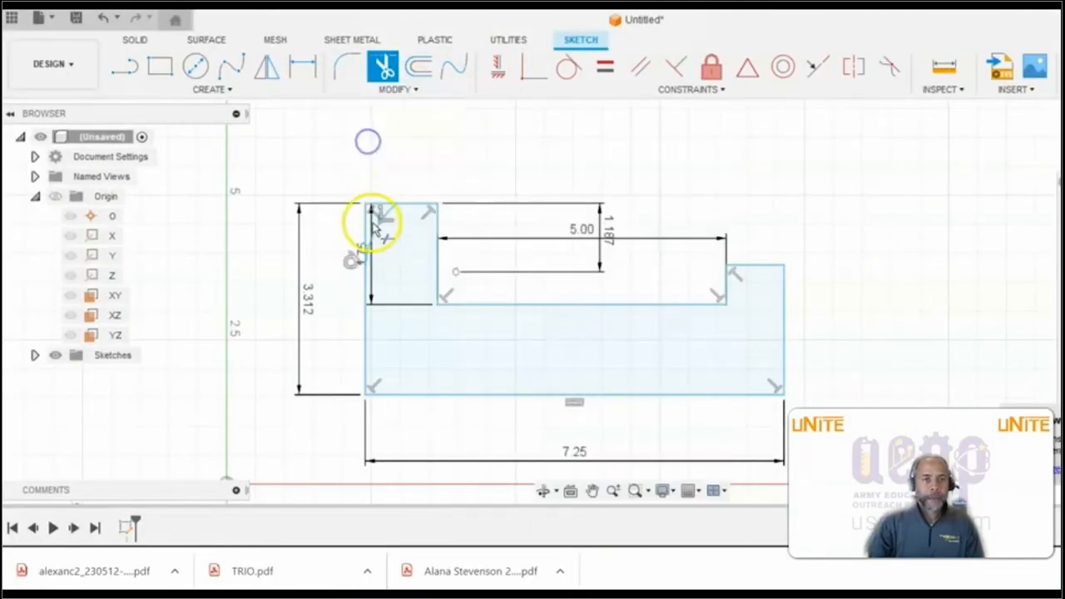
{"action": "scroll", "coordinate": [372, 241], "scroll_direction": "up", "scroll_amount": 5}
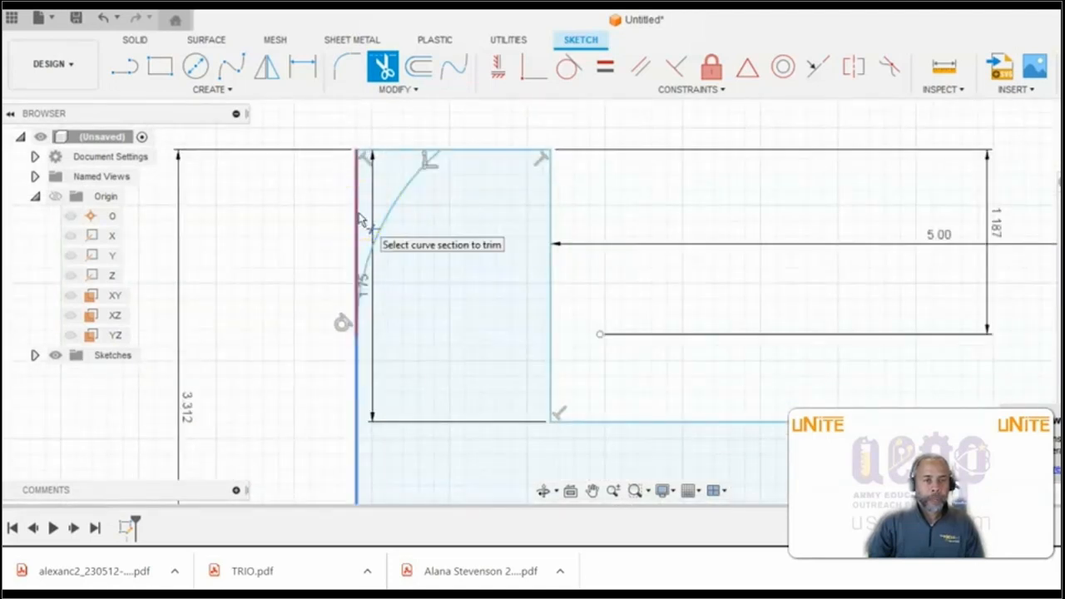
{"action": "left_click", "coordinate": [358, 213]}
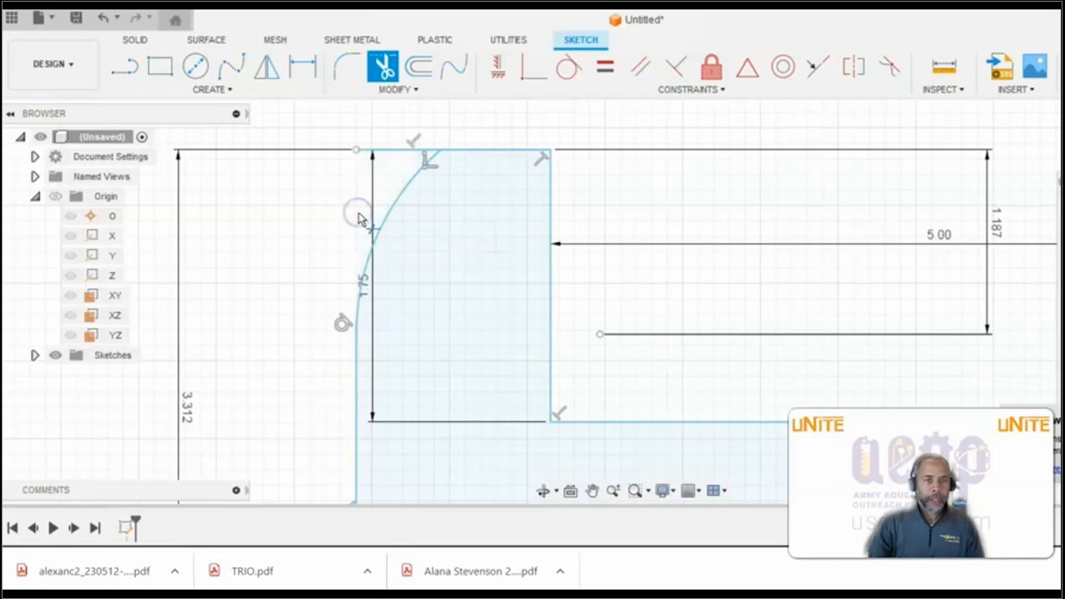
{"action": "left_click", "coordinate": [396, 156]}
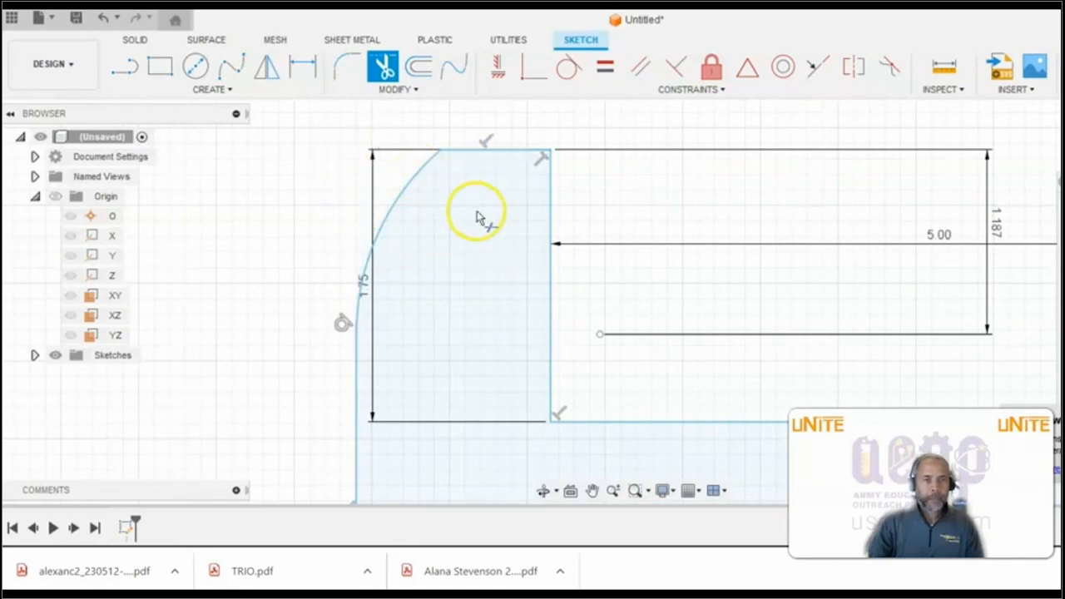
- Add an overall height dimension between the left upright's top edge and the profile's bottom edge, placed outside the left side
{"action": "scroll", "coordinate": [476, 216], "scroll_direction": "down", "scroll_amount": 4}
{"action": "scroll", "coordinate": [478, 214], "scroll_direction": "down", "scroll_amount": 2}
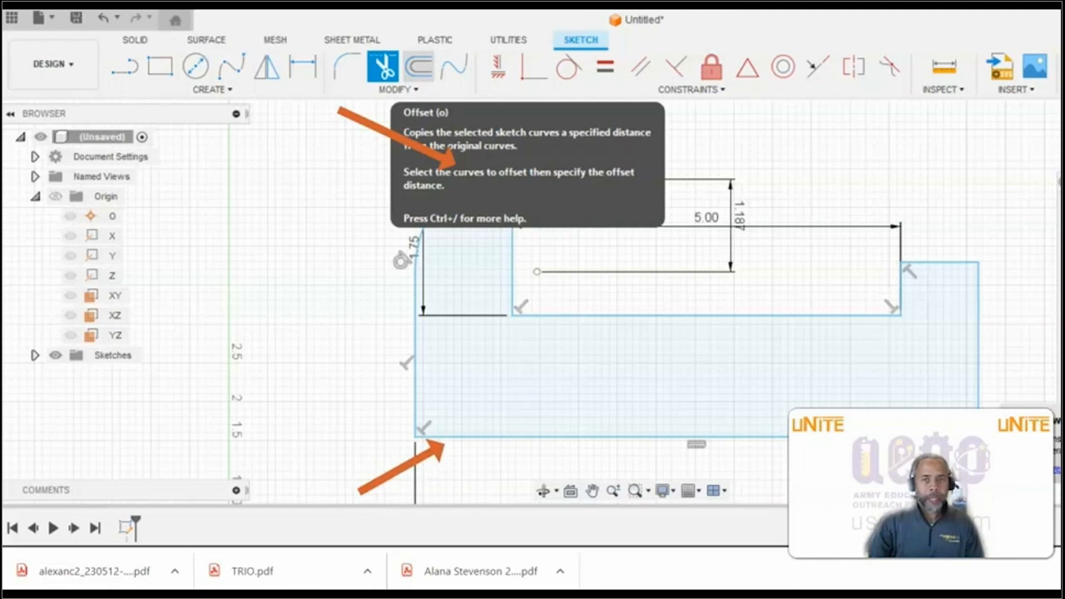
{"action": "left_click", "coordinate": [231, 92]}
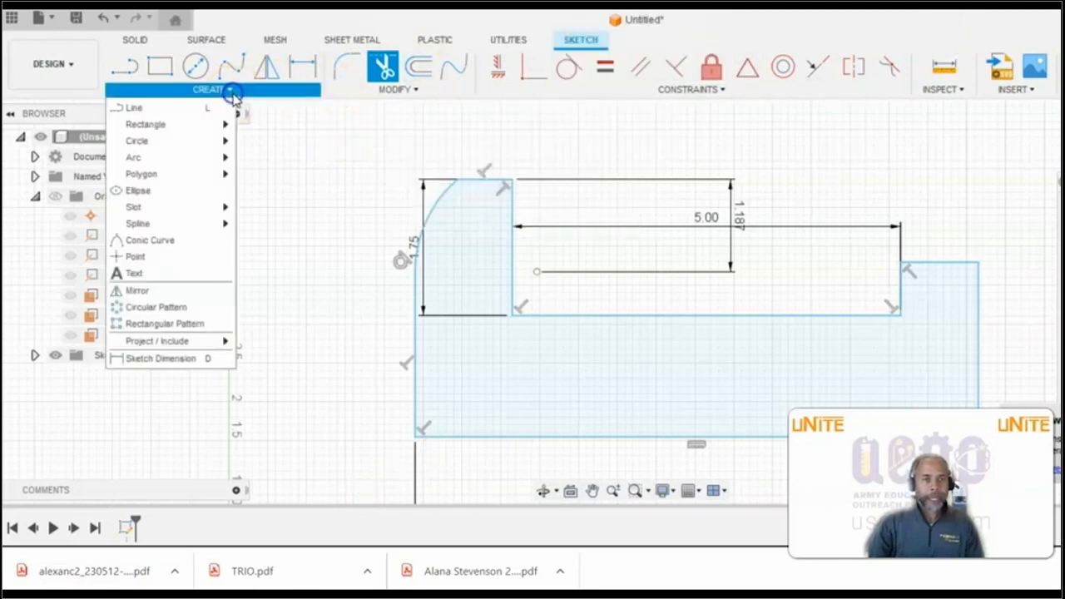
{"action": "left_click", "coordinate": [166, 358]}
{"action": "left_click", "coordinate": [484, 180]}
{"action": "left_click", "coordinate": [474, 436]}
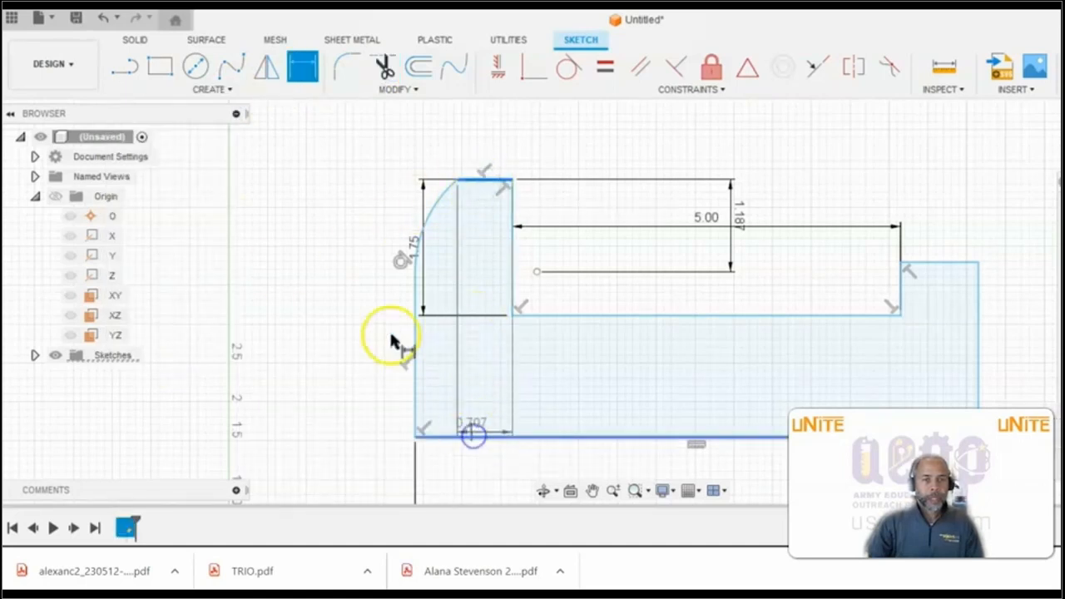
{"action": "left_click", "coordinate": [313, 291]}
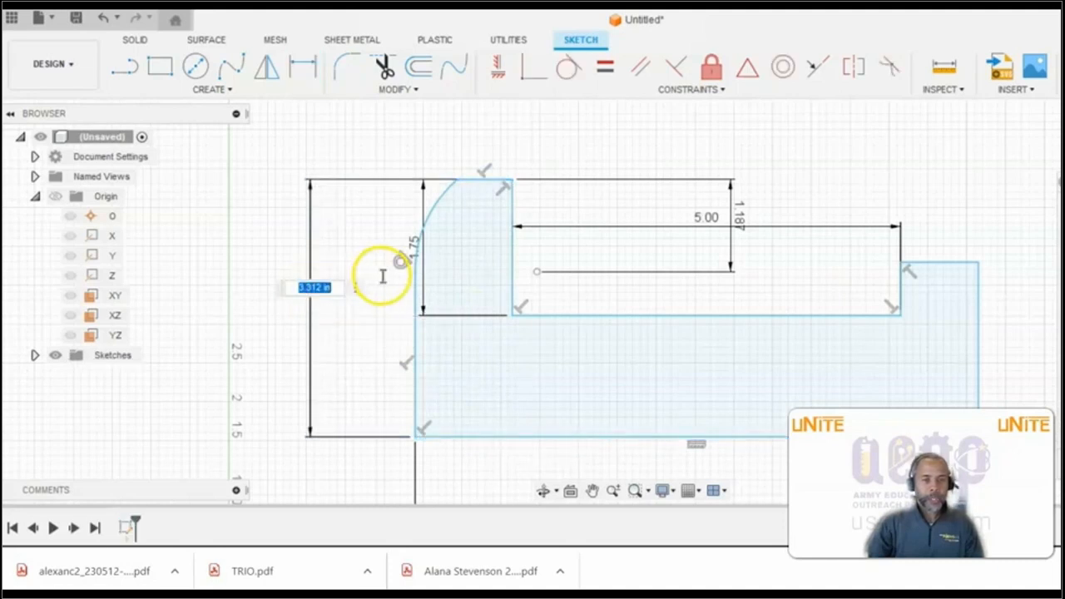
{"action": "key", "text": "Return"}
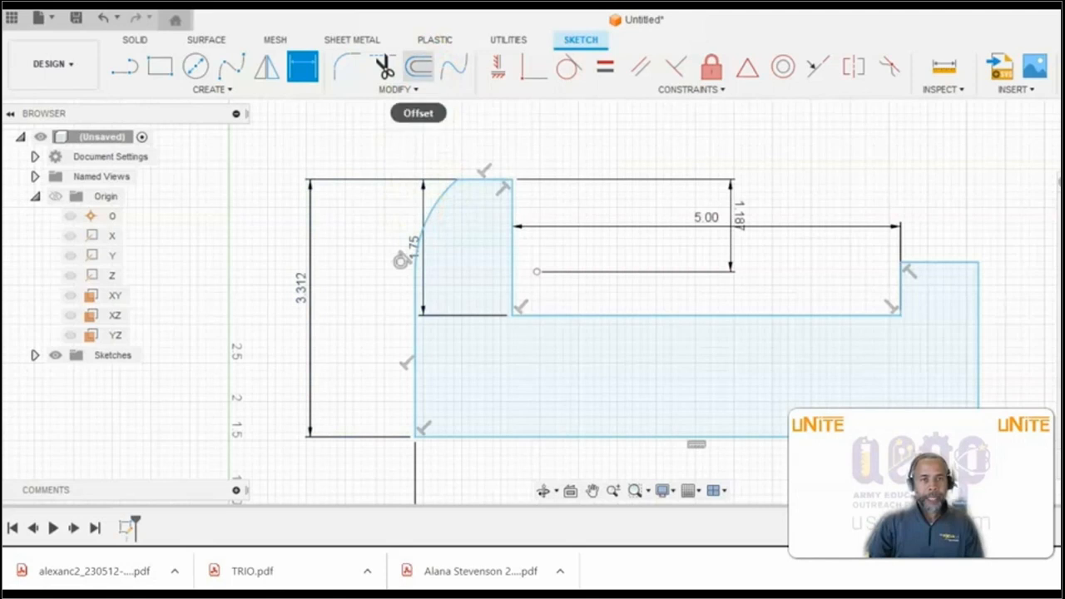
- Add a horizontal dimension for the left upright's width between its two vertical edges, placed above the profile
{"action": "left_click", "coordinate": [216, 91]}
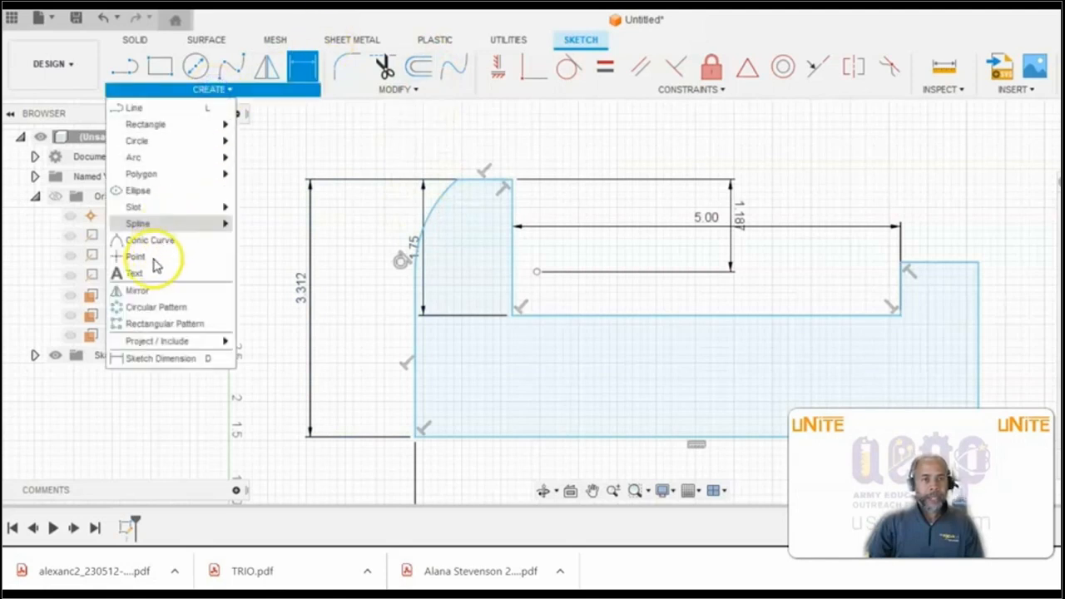
{"action": "left_click", "coordinate": [149, 358]}
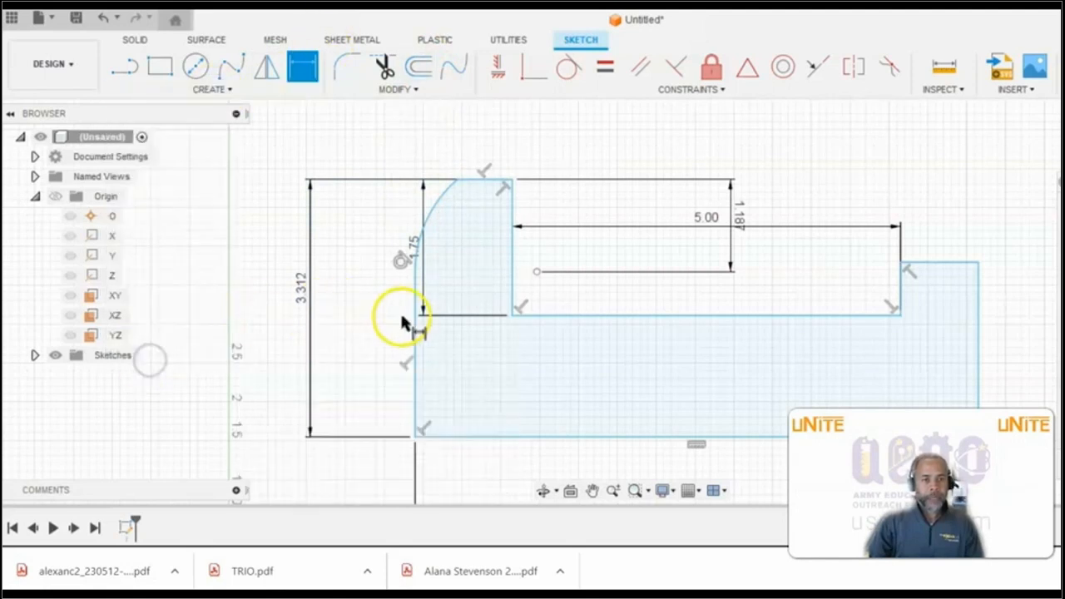
{"action": "left_click", "coordinate": [415, 329]}
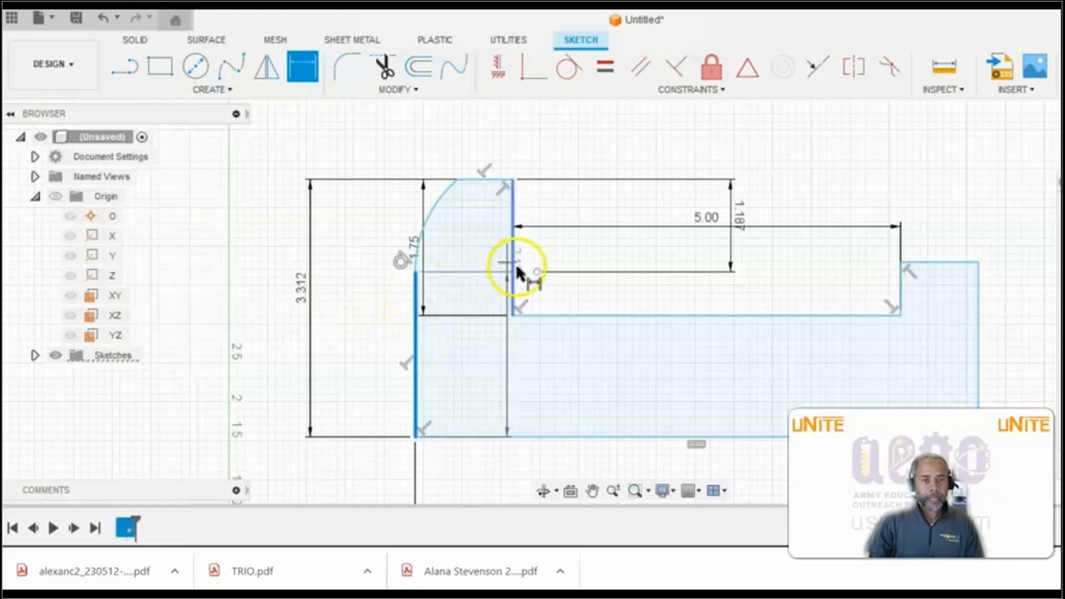
{"action": "left_click", "coordinate": [516, 185]}
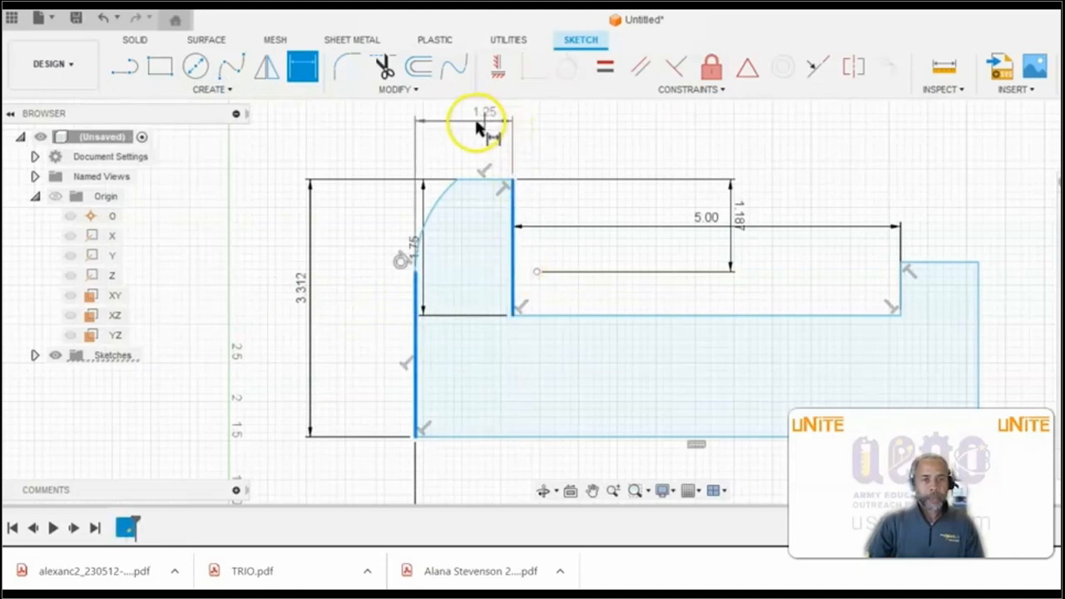
{"action": "left_click", "coordinate": [469, 125]}
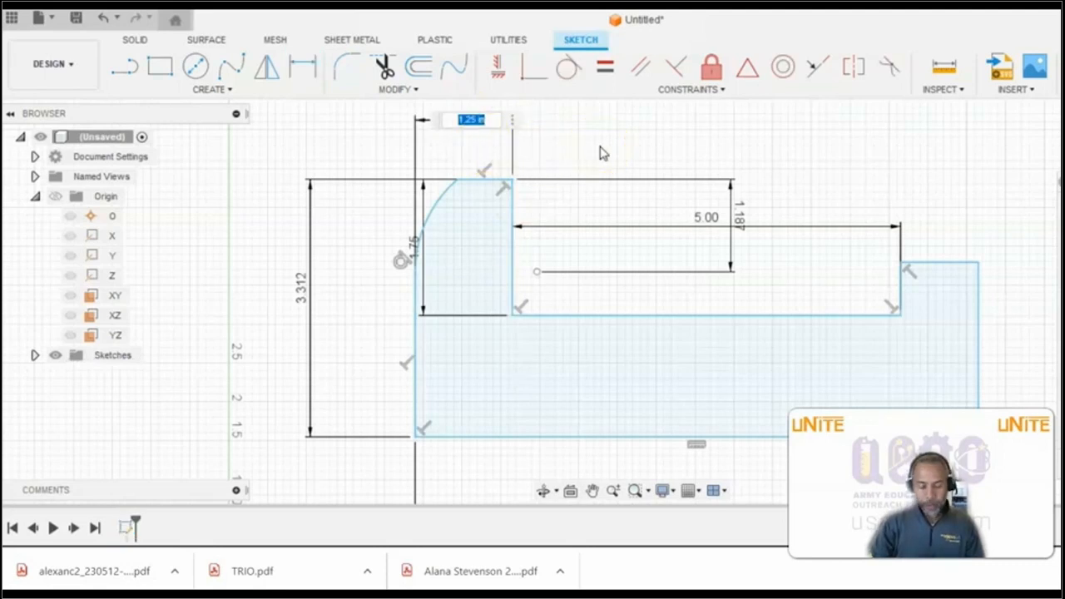
{"action": "key", "text": "Return"}
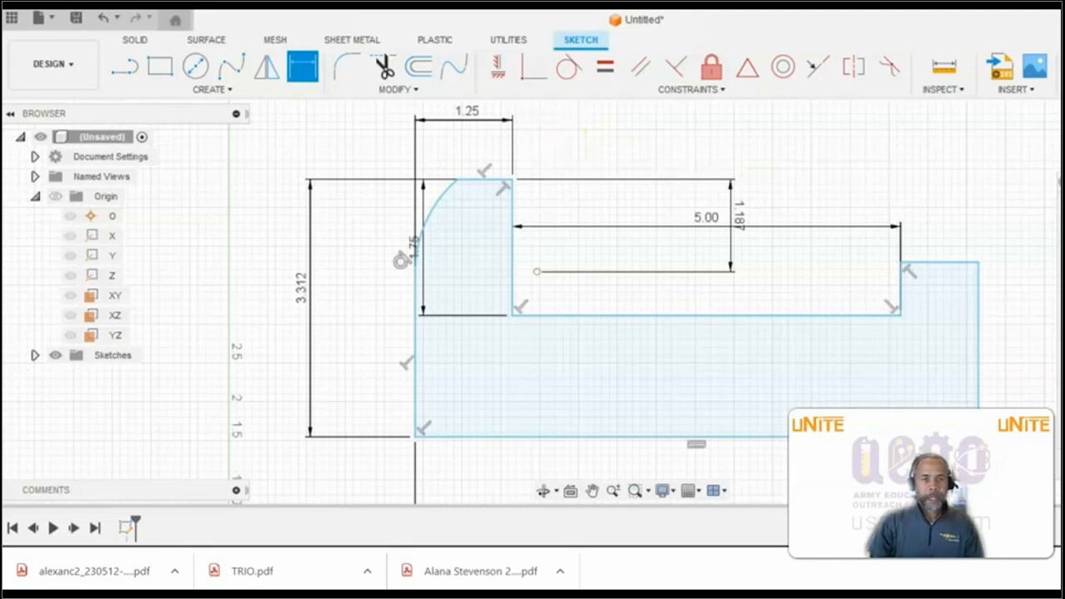
- Dimension the arc at the left upright's outer corner with a radius of 1.375 in
{"action": "left_click", "coordinate": [218, 90]}
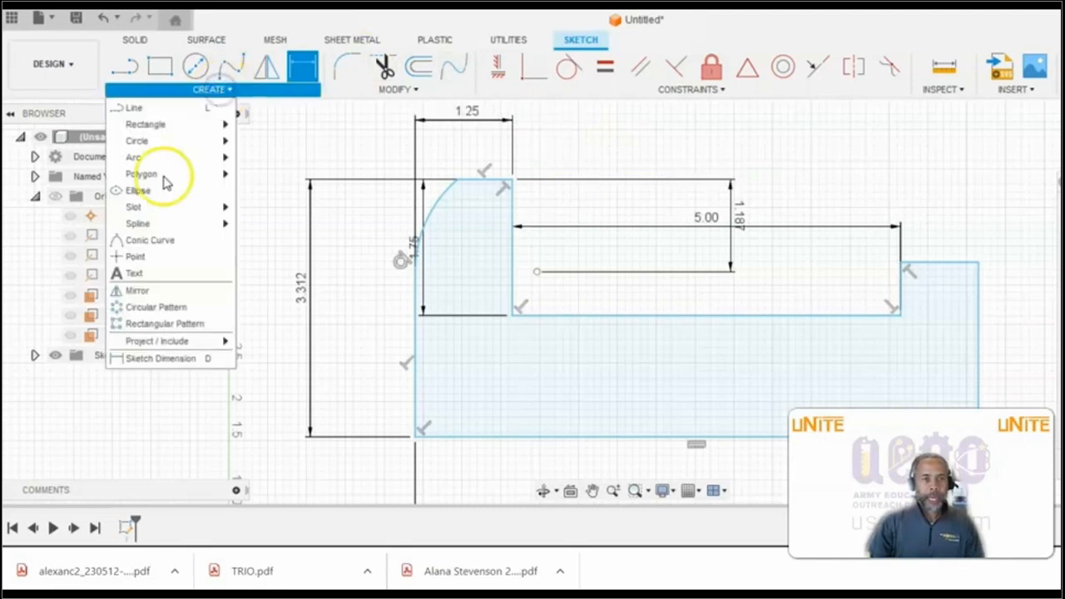
{"action": "left_click", "coordinate": [151, 361]}
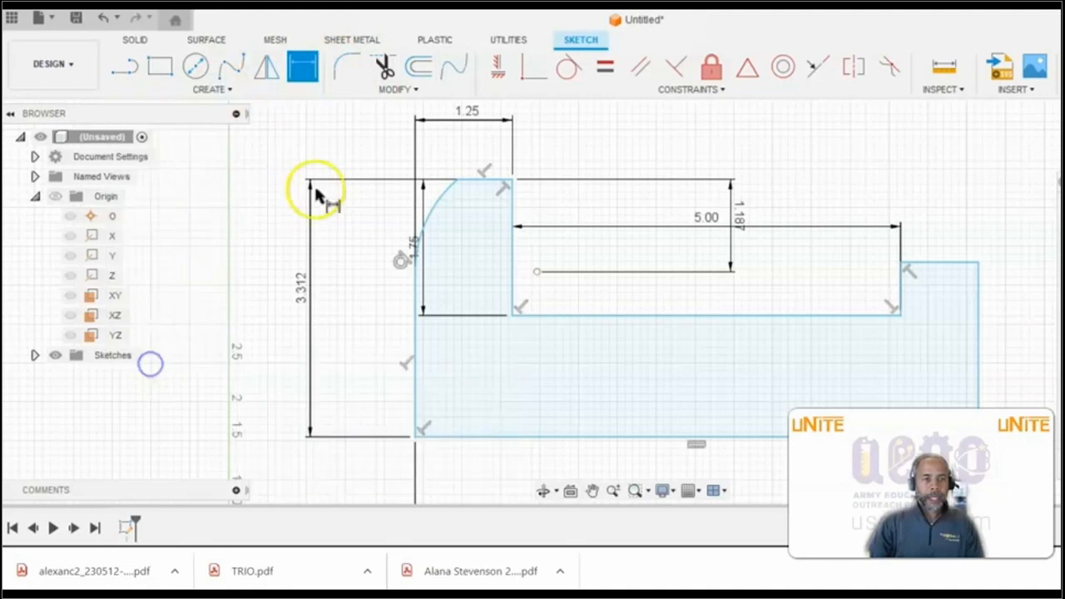
{"action": "left_click", "coordinate": [436, 214]}
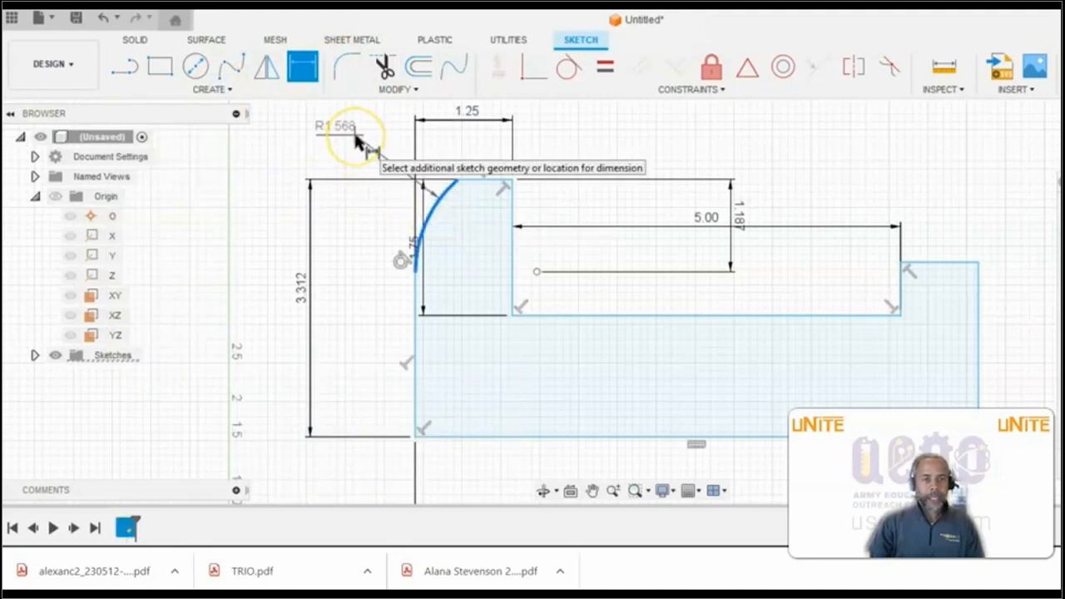
{"action": "left_click", "coordinate": [355, 136]}
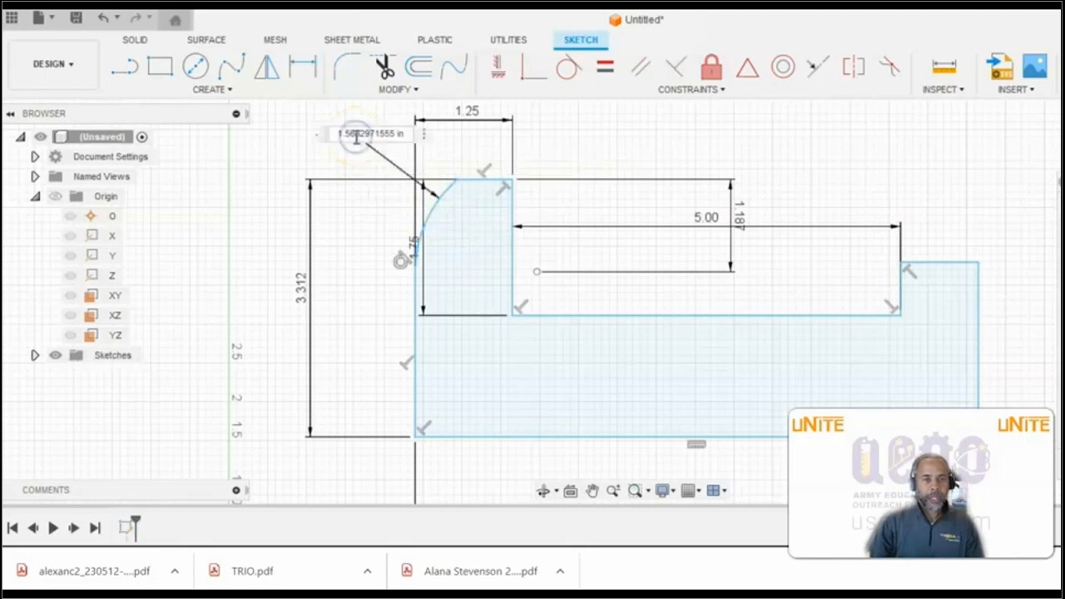
{"action": "type", "text": "1.375"}
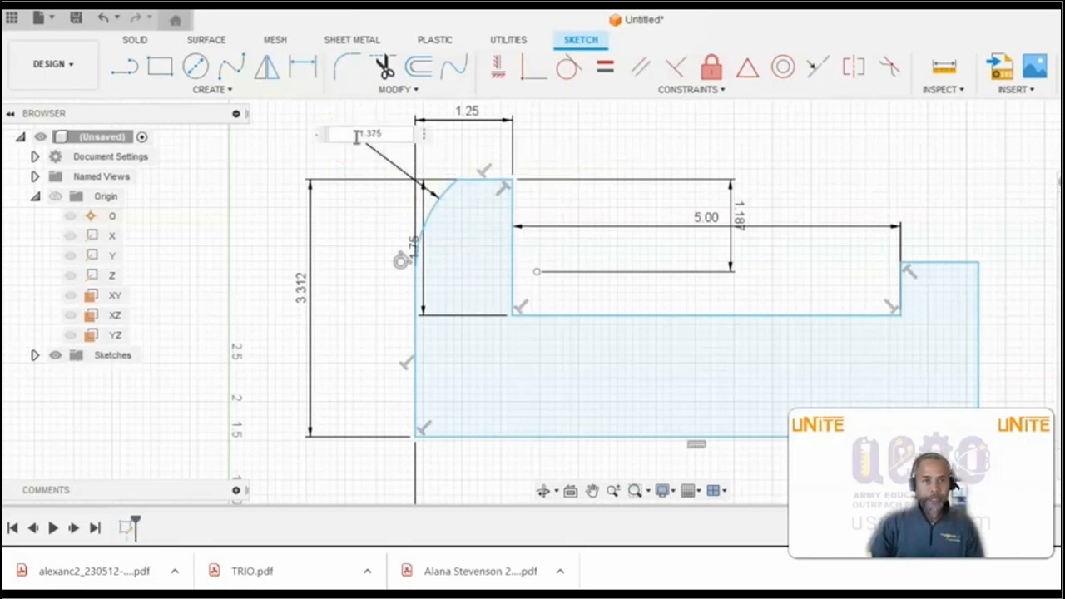
{"action": "key", "text": "Return"}
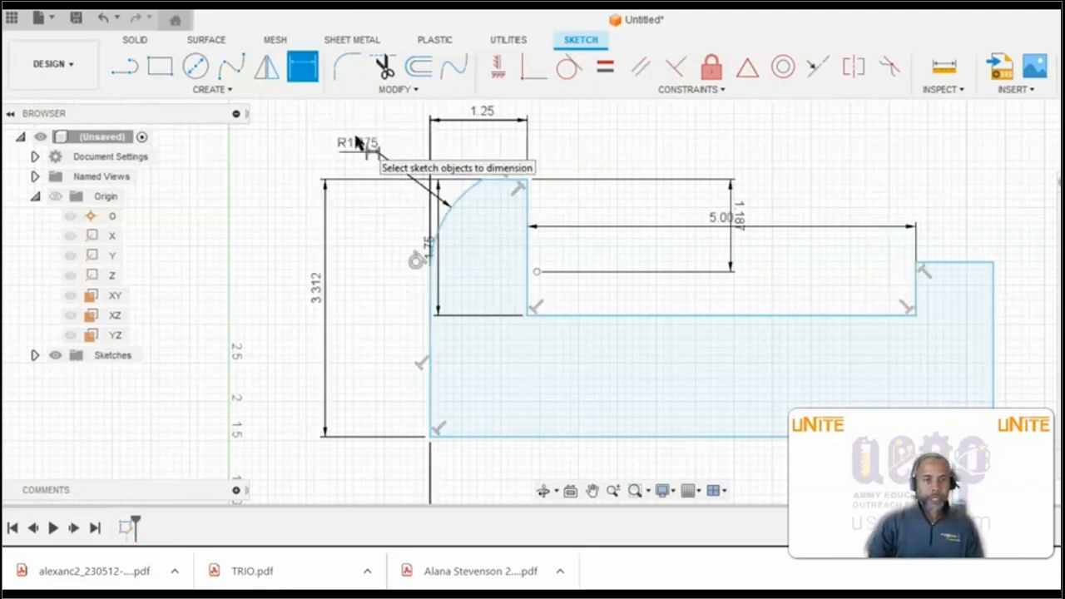
- Apply a Coincident constraint between the profile's lower left corner and the sketch origin
{"action": "left_click", "coordinate": [690, 89]}
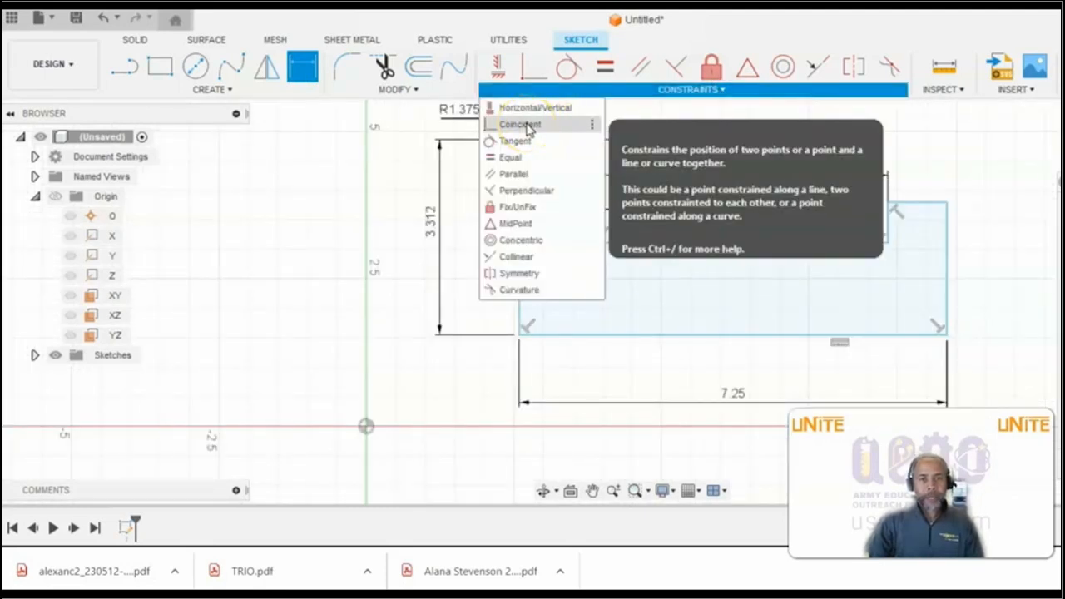
{"action": "left_click", "coordinate": [526, 125]}
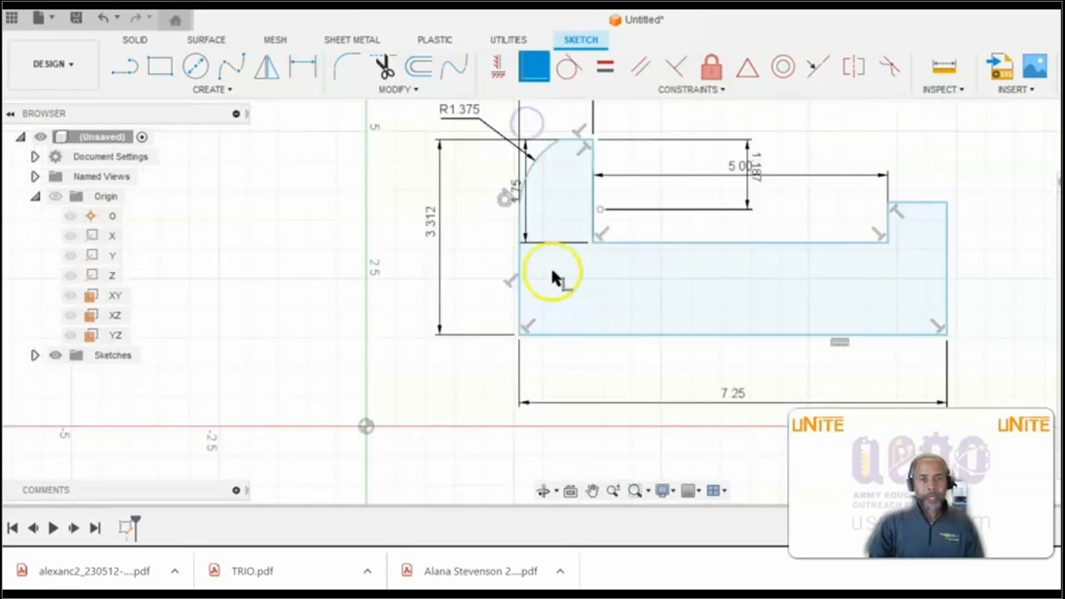
{"action": "left_click", "coordinate": [518, 335]}
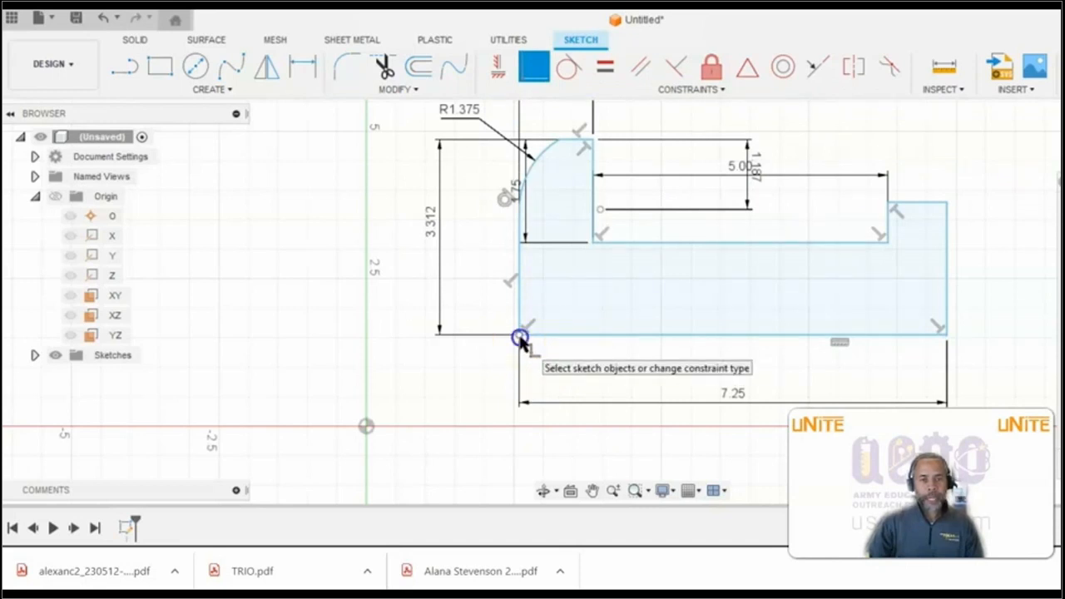
{"action": "left_click", "coordinate": [366, 427]}
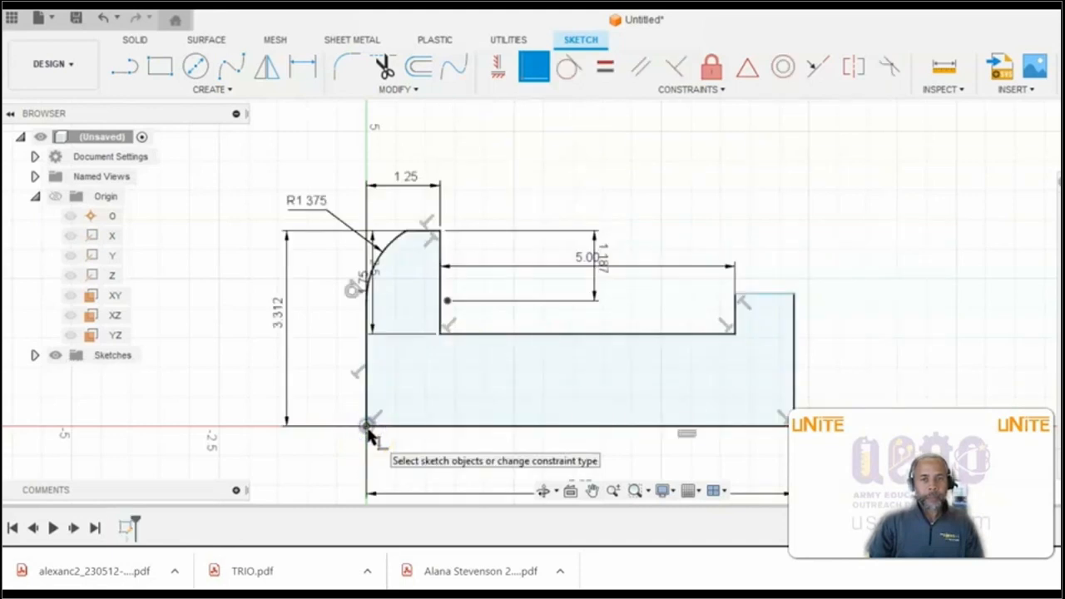
- Circle the end block's height dimension on the reference drawing and mark the lower and upper edges it spans
{"action": "left_click", "coordinate": [208, 320]}
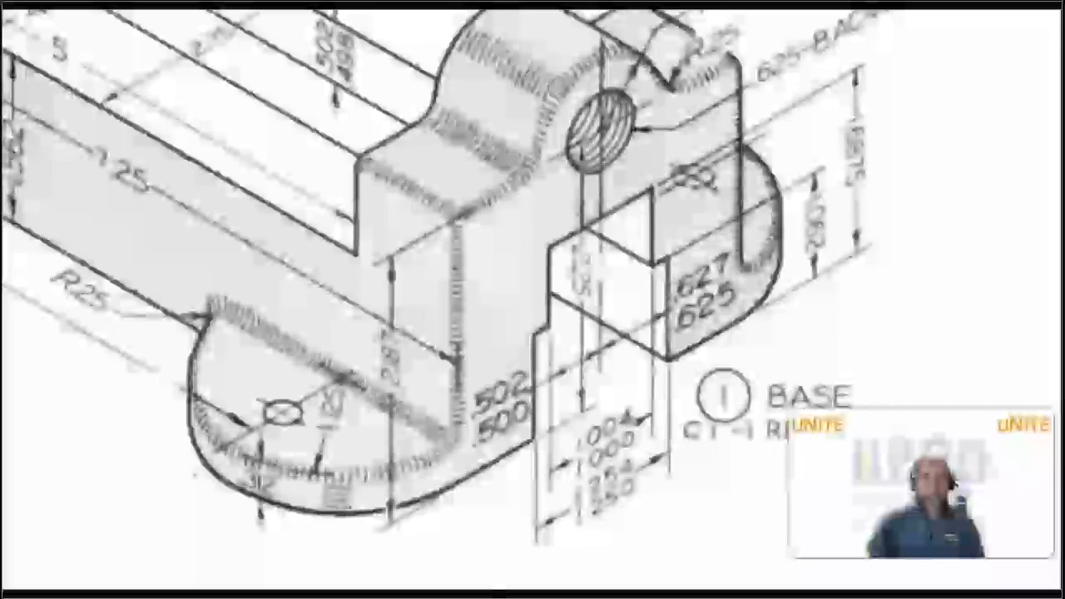
{"action": "mouse_move", "coordinate": [429, 371]}
{"action": "left_mouse_down"}
{"action": "mouse_move", "coordinate": [425, 327]}
{"action": "mouse_move", "coordinate": [381, 291]}
{"action": "mouse_move", "coordinate": [356, 366]}
{"action": "mouse_move", "coordinate": [375, 426]}
{"action": "mouse_move", "coordinate": [426, 383]}
{"action": "mouse_move", "coordinate": [416, 366]}
{"action": "left_mouse_up"}
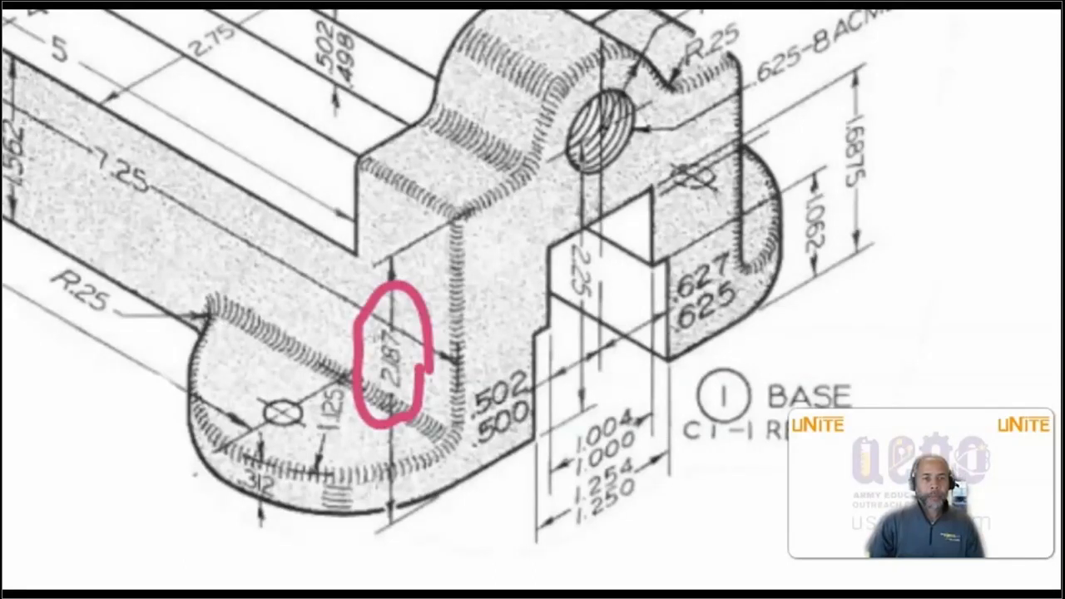
{"action": "mouse_move", "coordinate": [205, 330]}
{"action": "left_mouse_down"}
{"action": "mouse_move", "coordinate": [371, 420]}
{"action": "mouse_move", "coordinate": [476, 494]}
{"action": "left_mouse_up"}
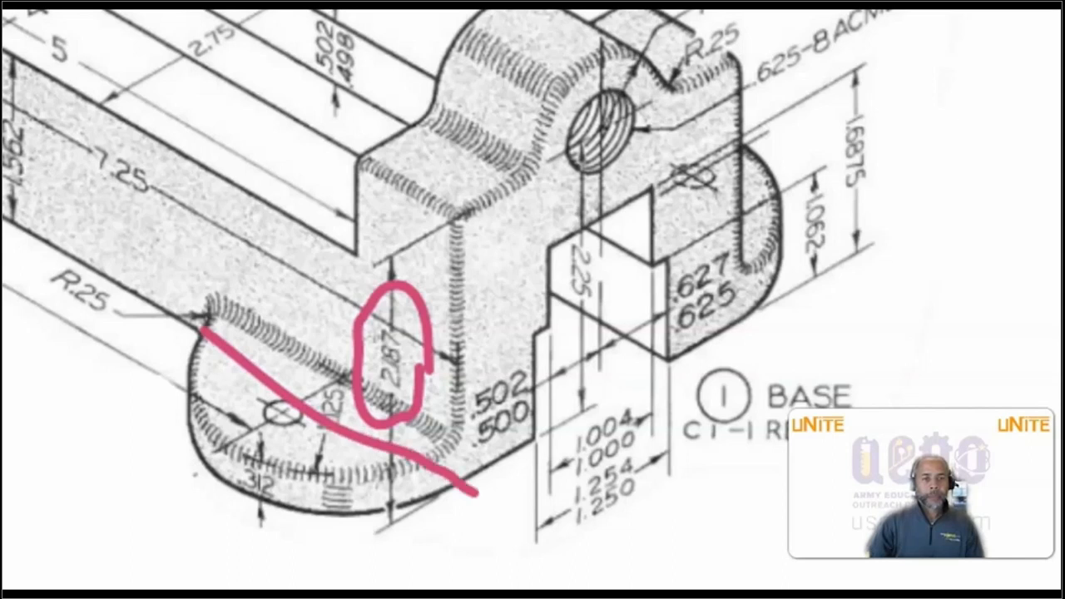
{"action": "left_click_drag", "start_coordinate": [339, 148], "coordinate": [456, 216]}
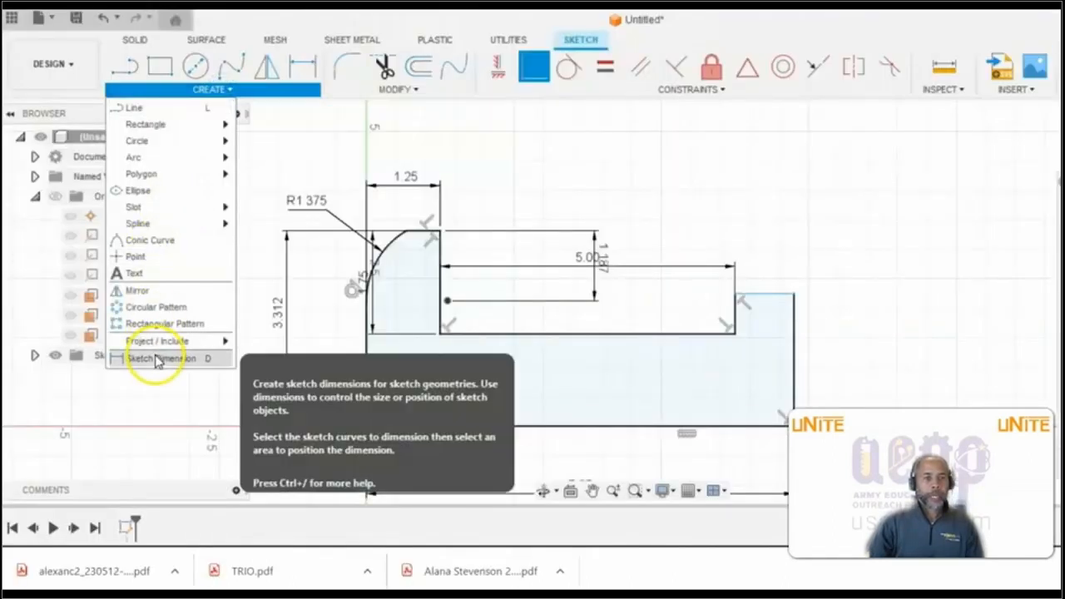
- Dimension the height from the profile's bottom edge to the right upright's top edge as 2.187 in, and finish the sketch
{"action": "left_click", "coordinate": [147, 357]}
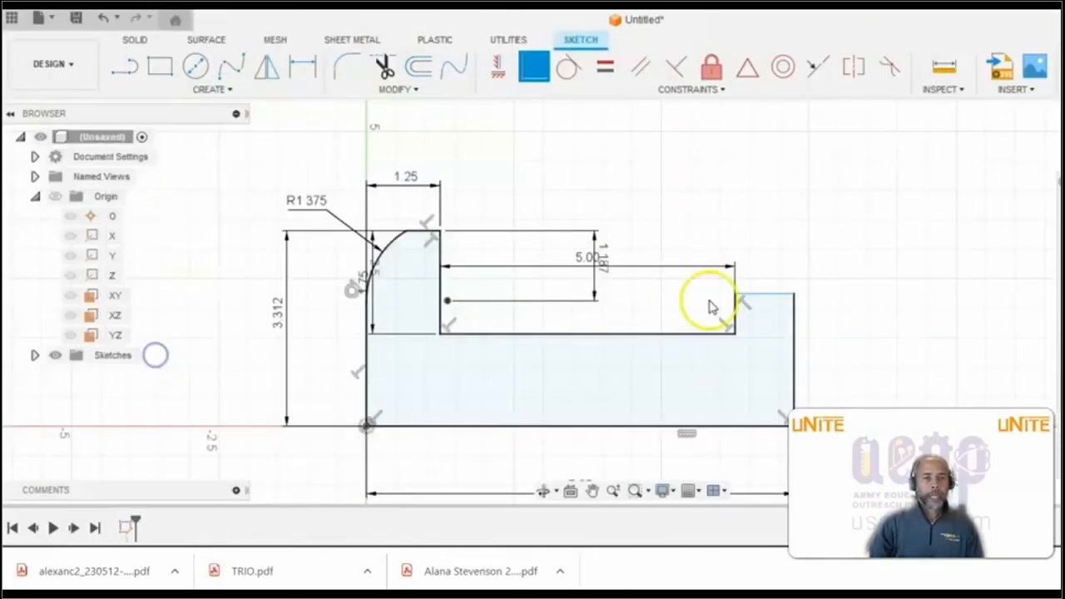
{"action": "left_click", "coordinate": [764, 300]}
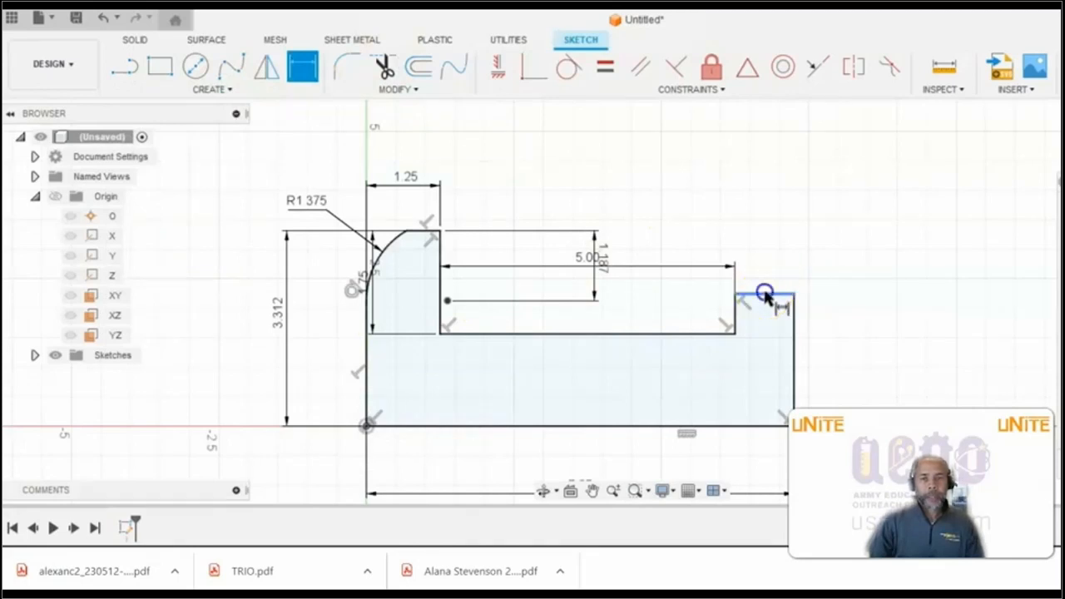
{"action": "left_click", "coordinate": [751, 427]}
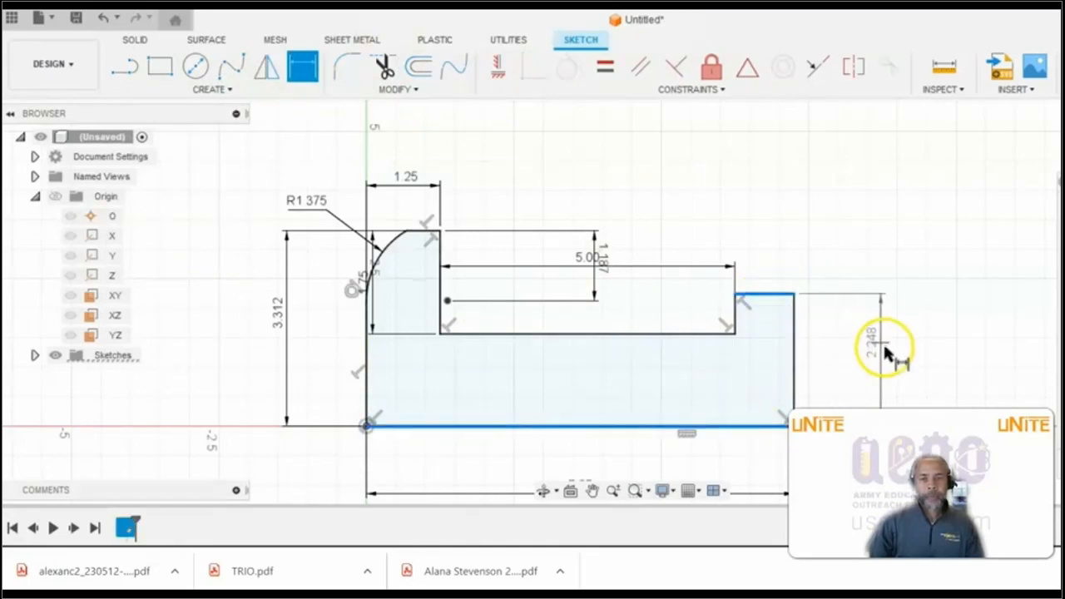
{"action": "left_click", "coordinate": [885, 349]}
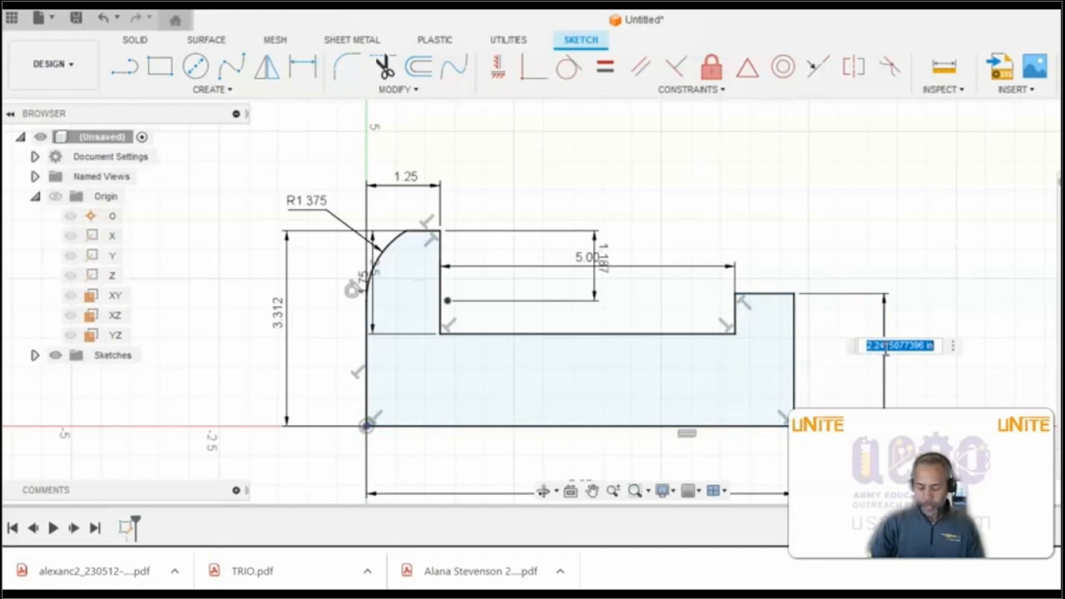
{"action": "type", "text": "2.1"}
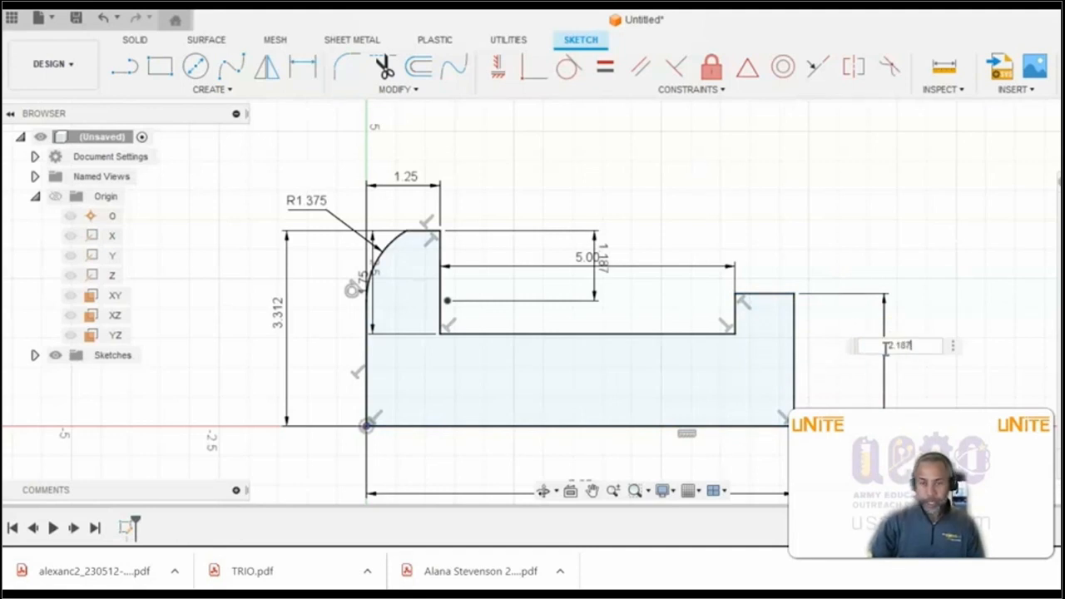
{"action": "type", "text": "87"}
{"action": "key", "text": "Return"}
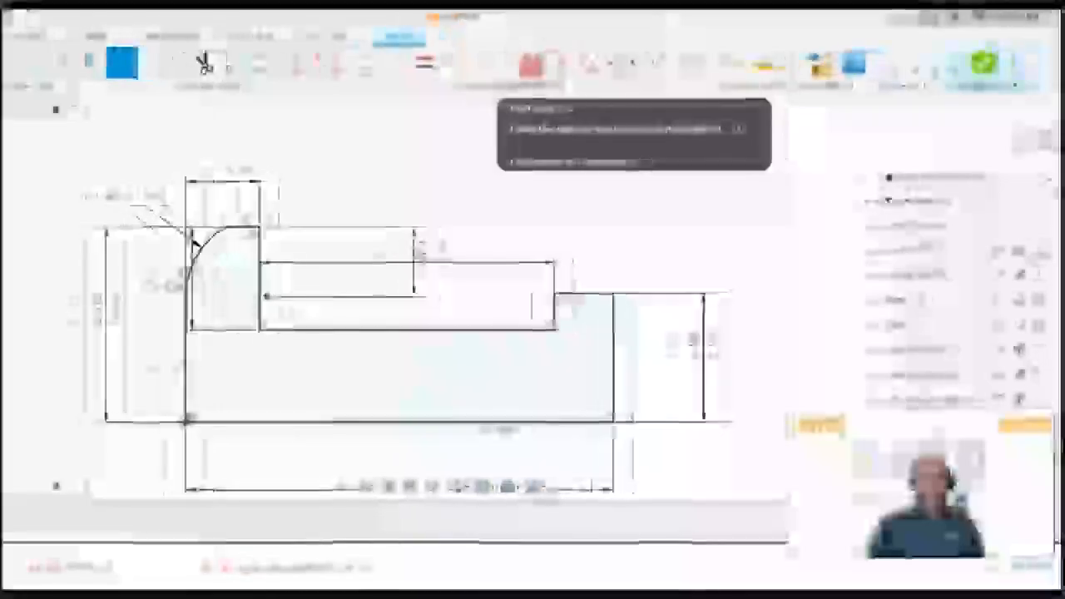
{"action": "left_click", "coordinate": [958, 66]}
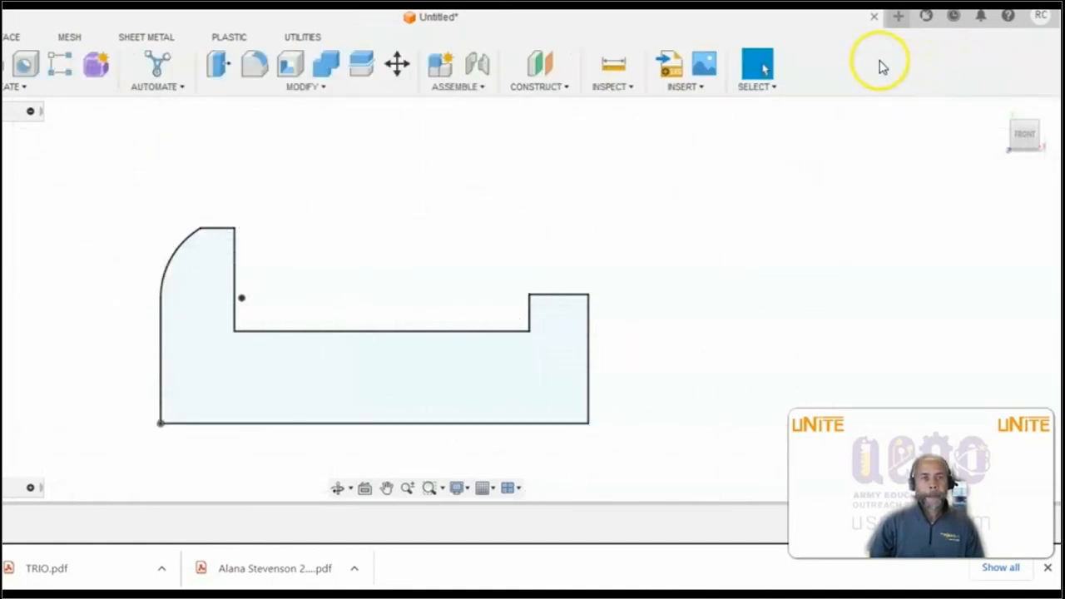